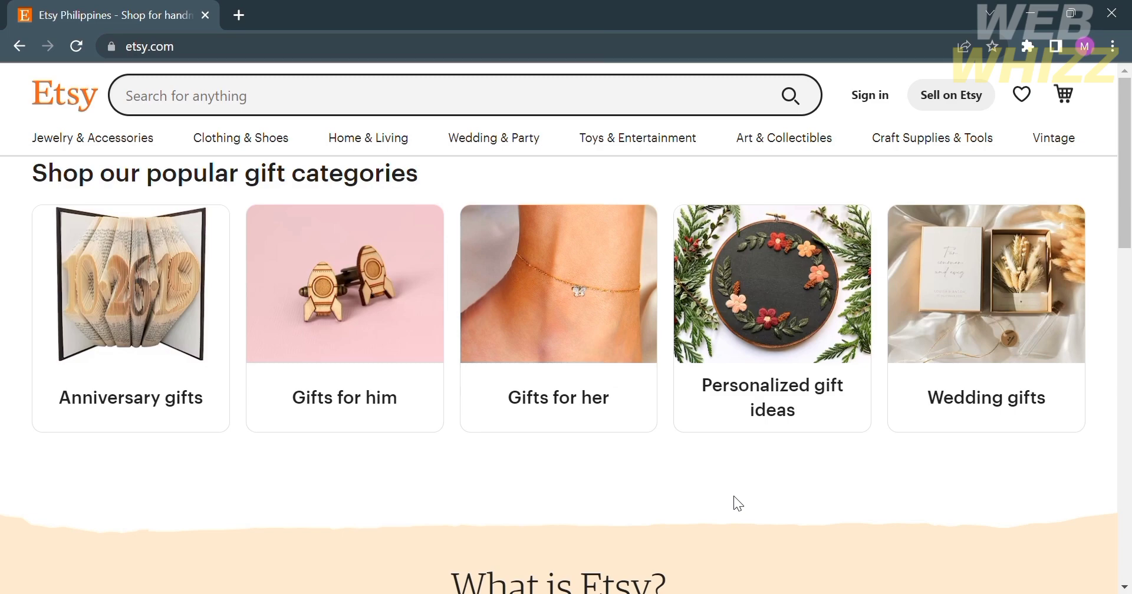
- Search Etsy for 'squarespace website template' using the first suggestion after typing 'squarespace'
scroll(734, 498, "down", 2)
scroll(734, 498, "up", 2)
scroll(734, 497, "down", 1)
scroll(734, 498, "down", 5)
scroll(734, 498, "up", 6)
mouse_move(270, 143)
left_click(215, 96)
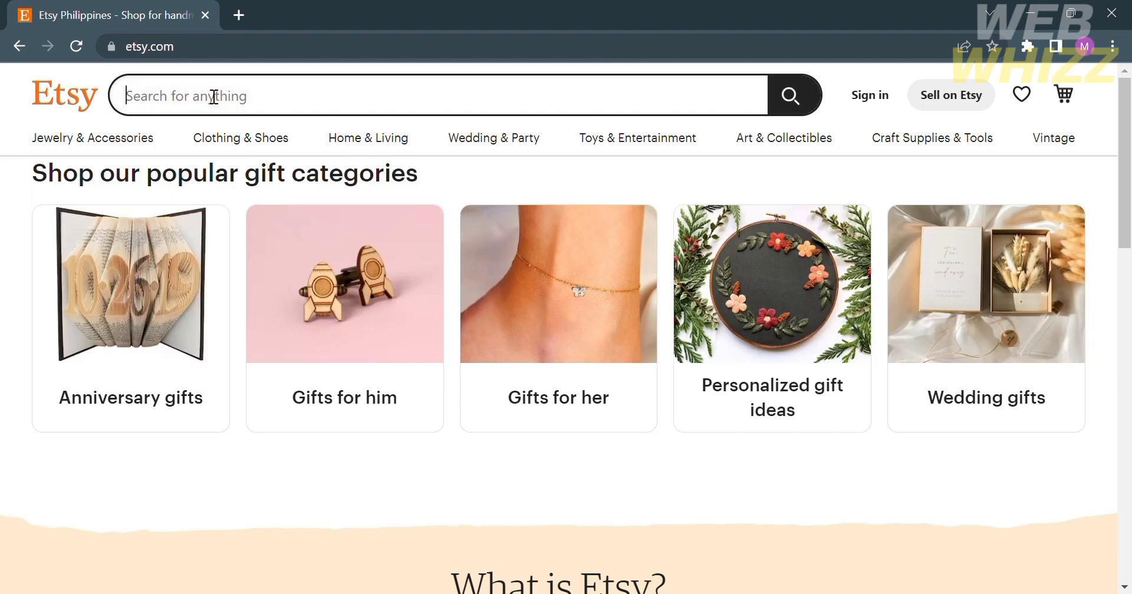
type("squarespace template")
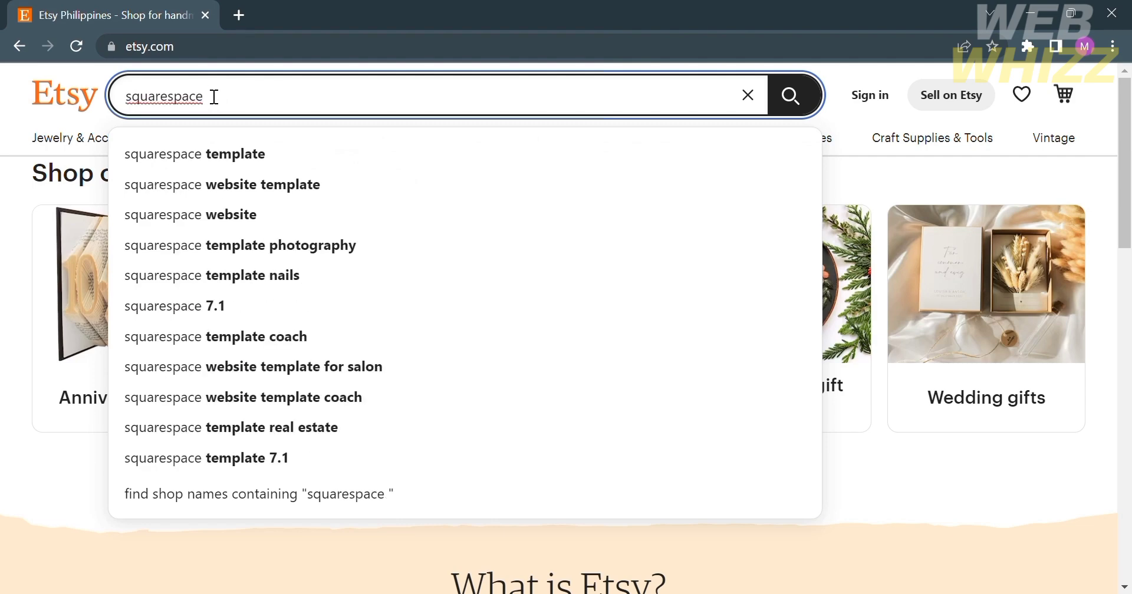
key("Down")
key("Down")
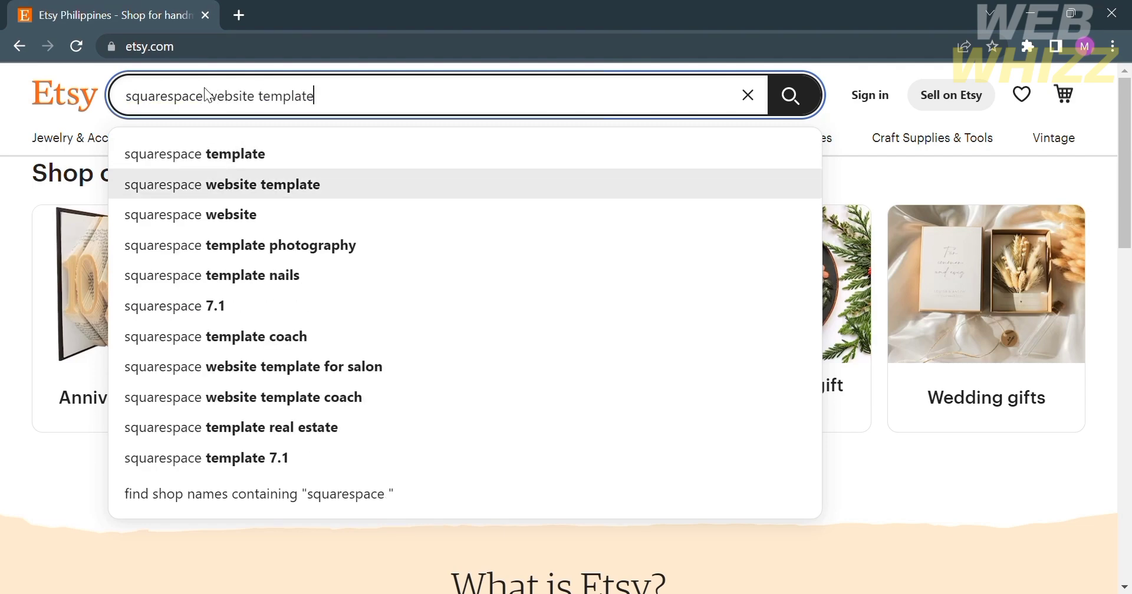
key("Return")
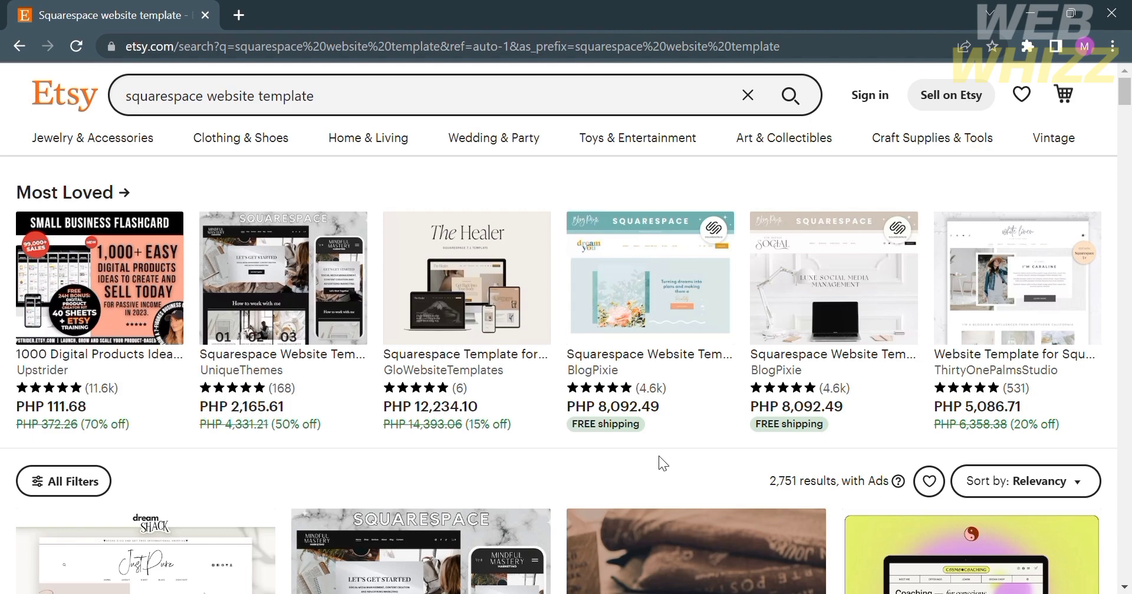
scroll(659, 455, "down", 5)
scroll(659, 455, "down", 1)
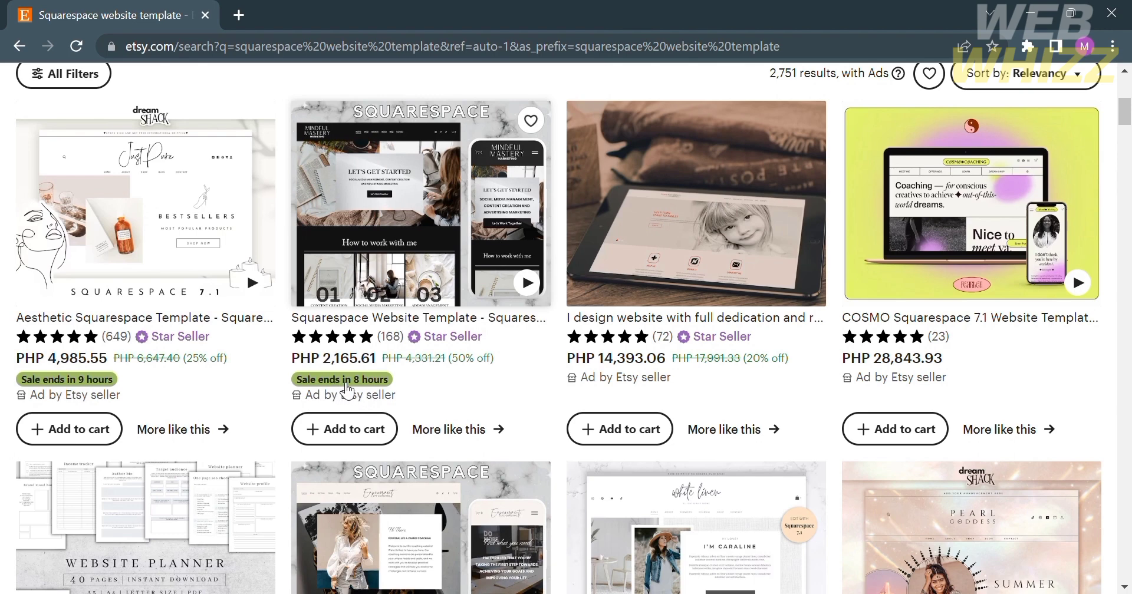
scroll(591, 367, "down", 1)
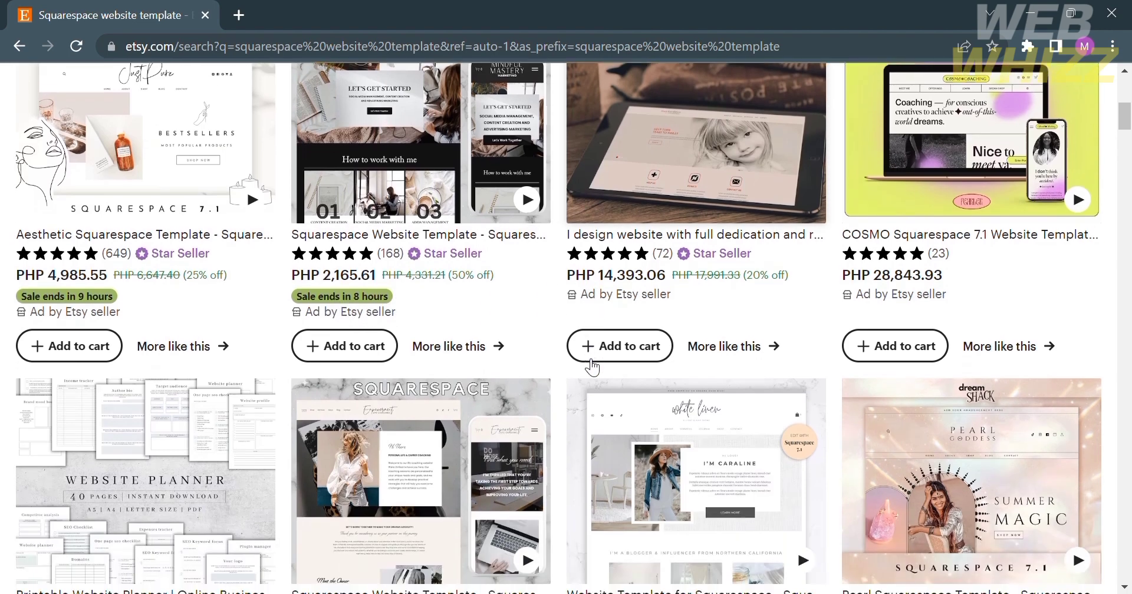
scroll(591, 367, "up", 2)
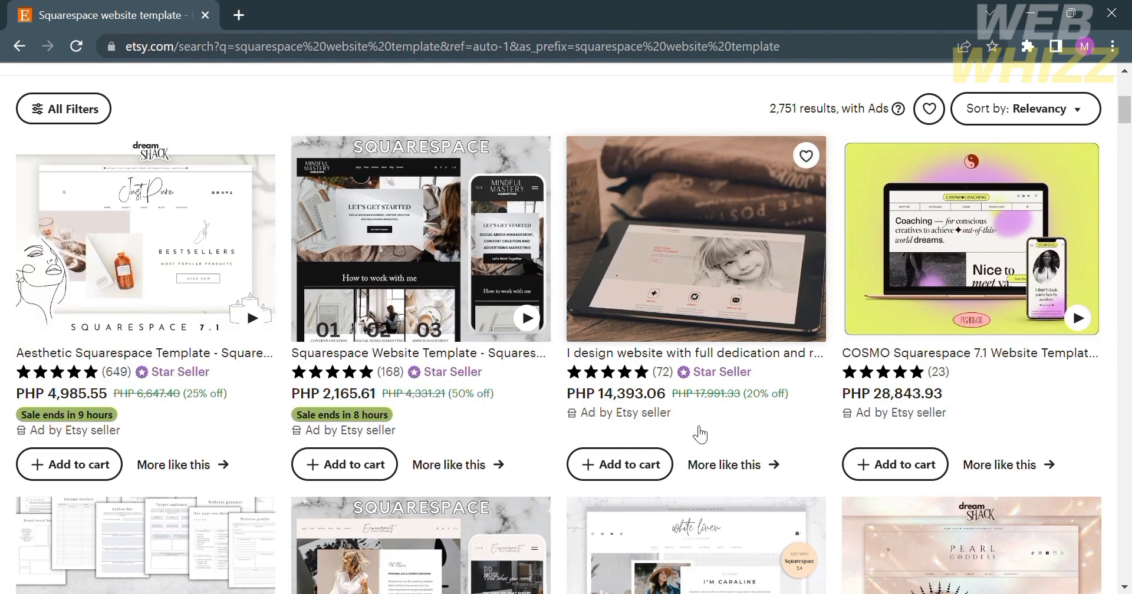
scroll(460, 487, "down", 1)
scroll(459, 487, "down", 3)
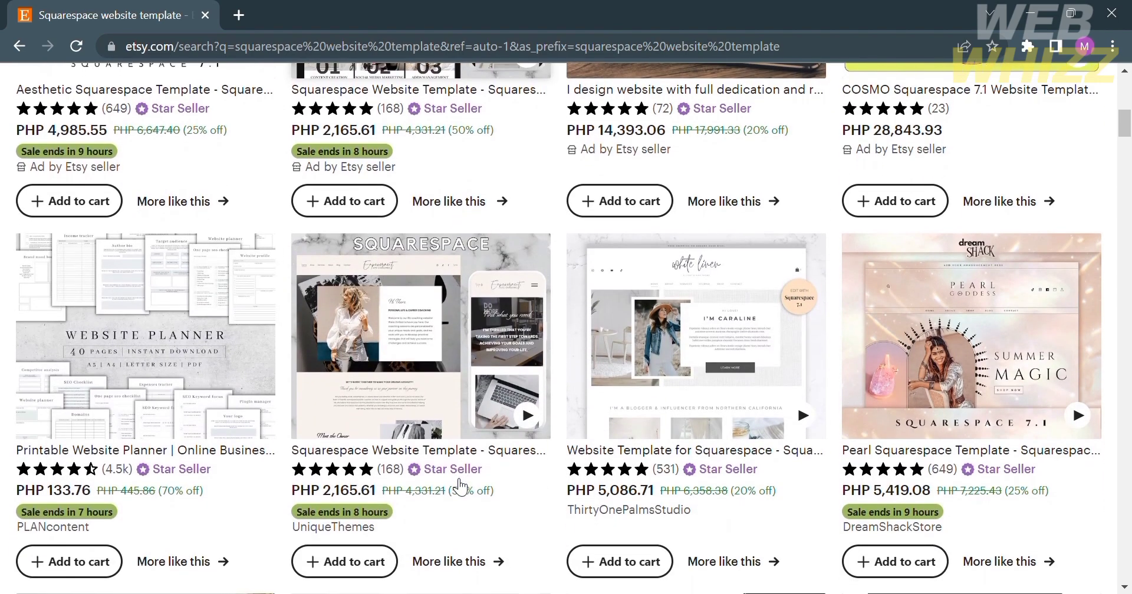
scroll(460, 487, "down", 2)
scroll(460, 487, "up", 8)
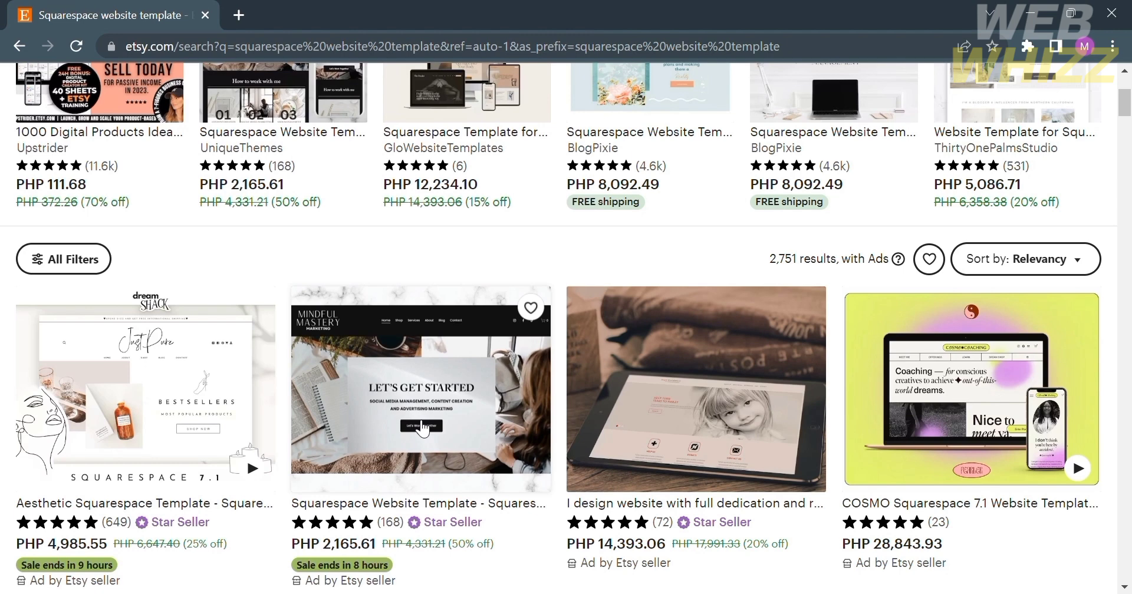
- Open UniqueThemes' PHP 2,165.61 Squarespace Website Template listing in a new tab and play its preview video
left_click(428, 422)
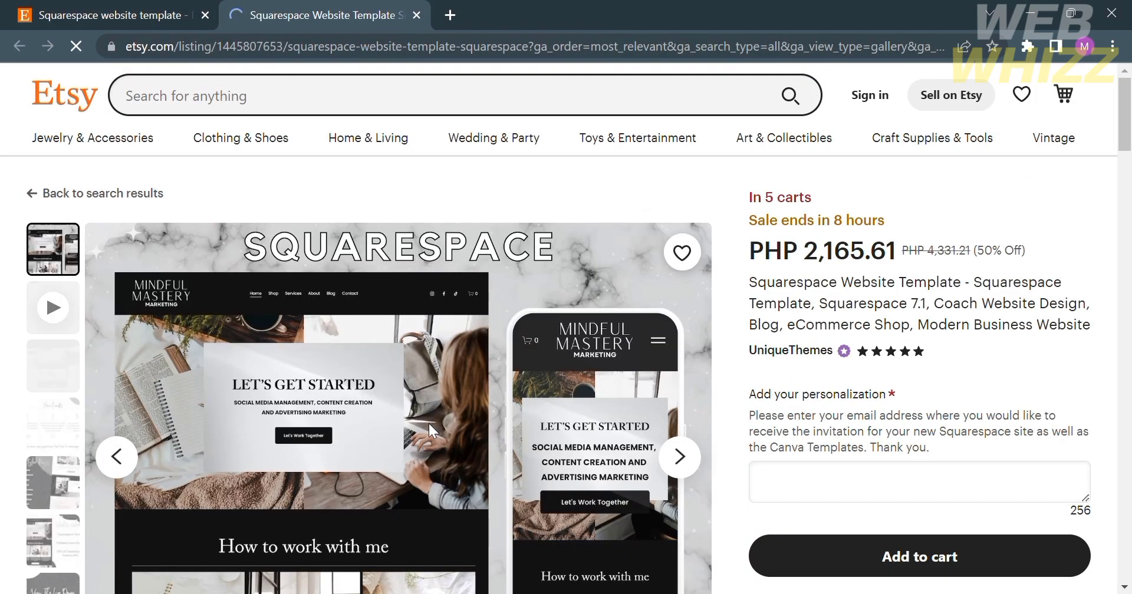
scroll(429, 430, "down", 2)
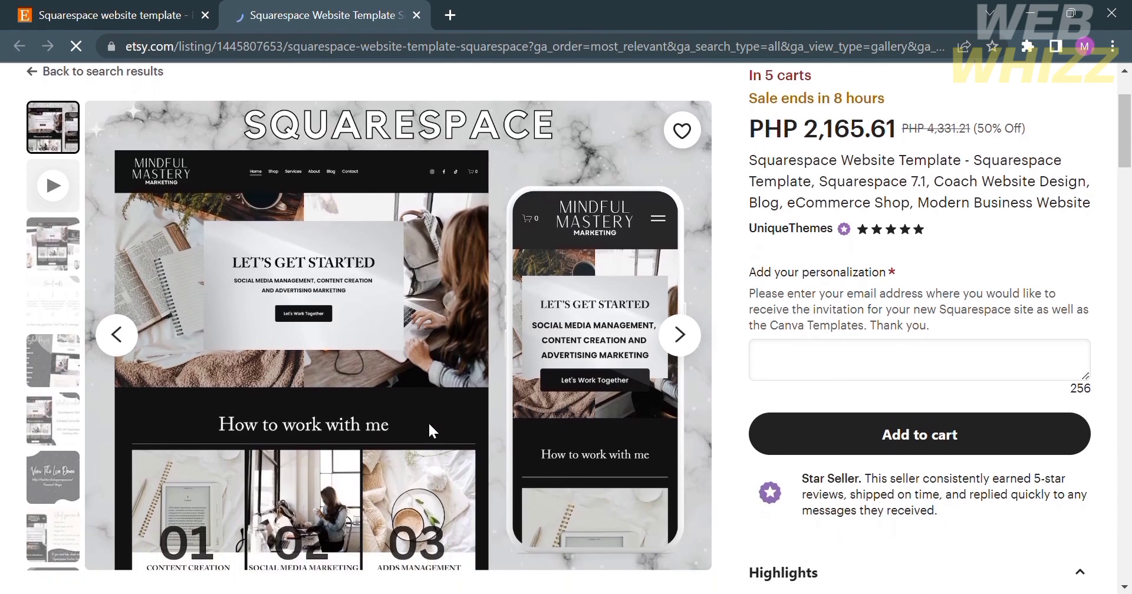
scroll(429, 430, "up", 2)
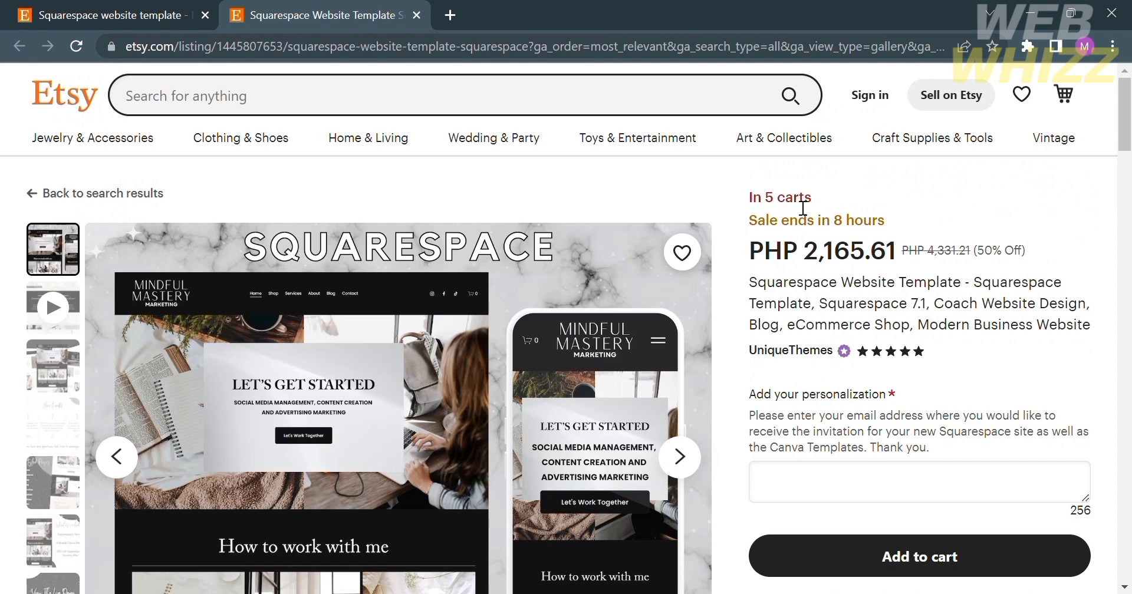
scroll(818, 208, "down", 1)
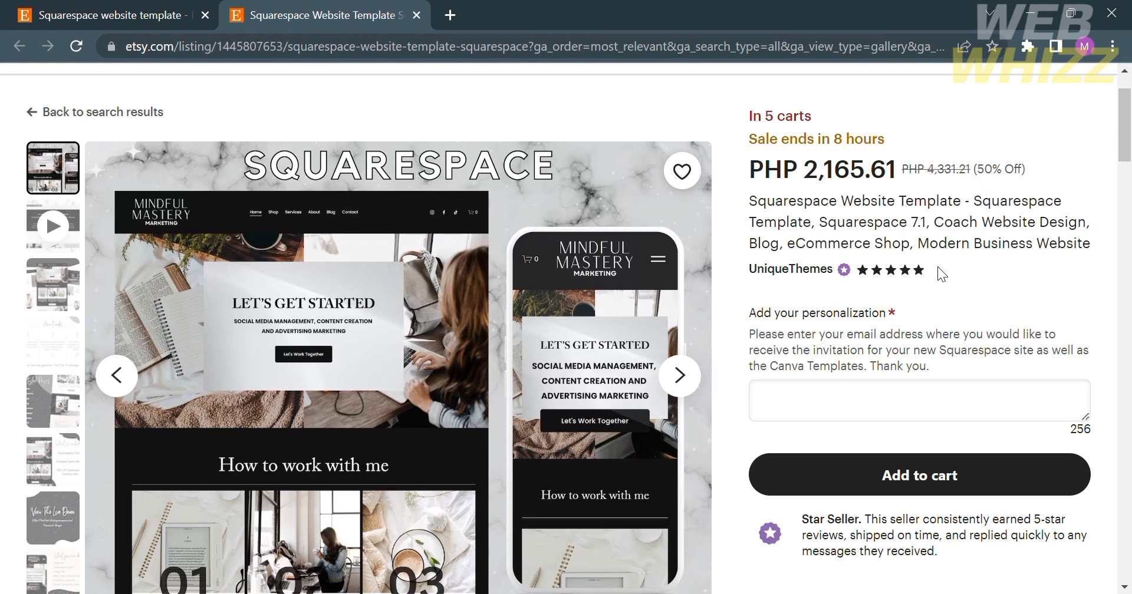
scroll(938, 269, "down", 3)
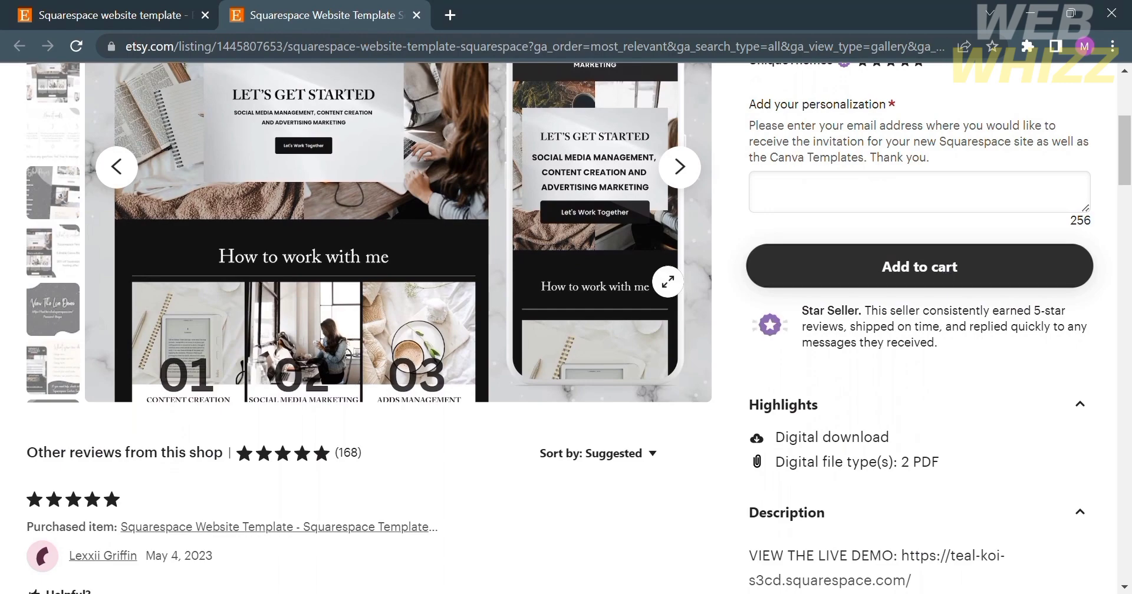
scroll(750, 273, "up", 3)
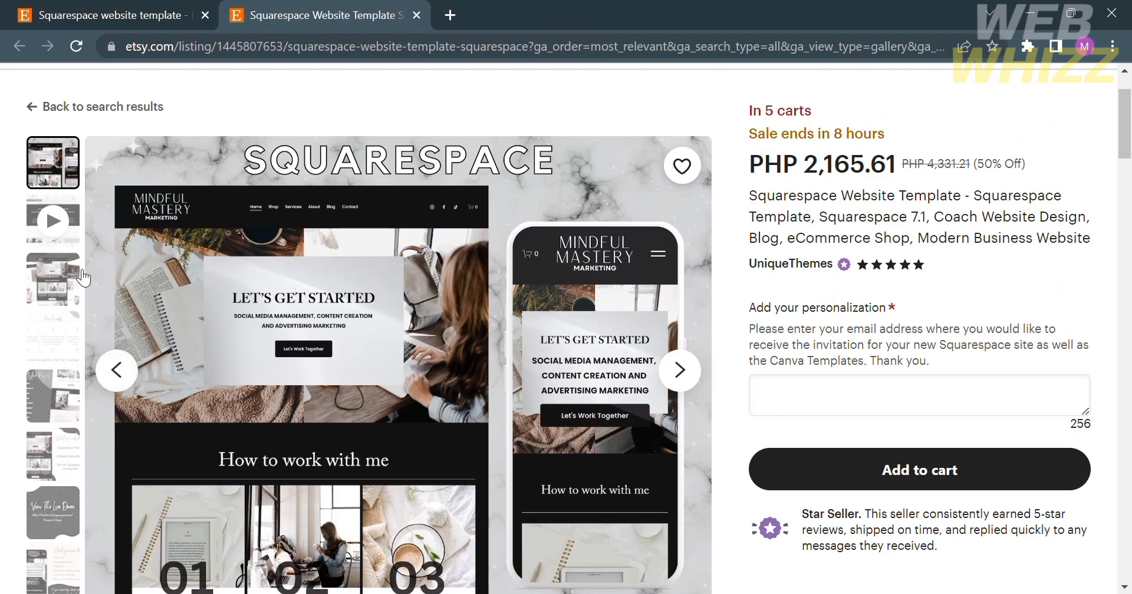
scroll(367, 399, "down", 1)
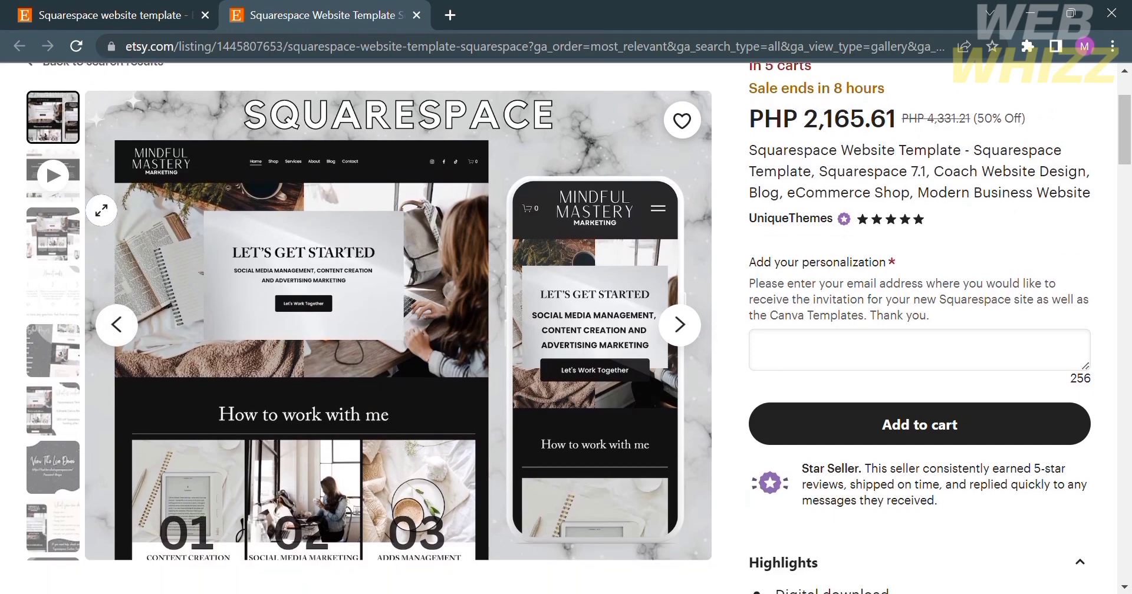
left_click(66, 180)
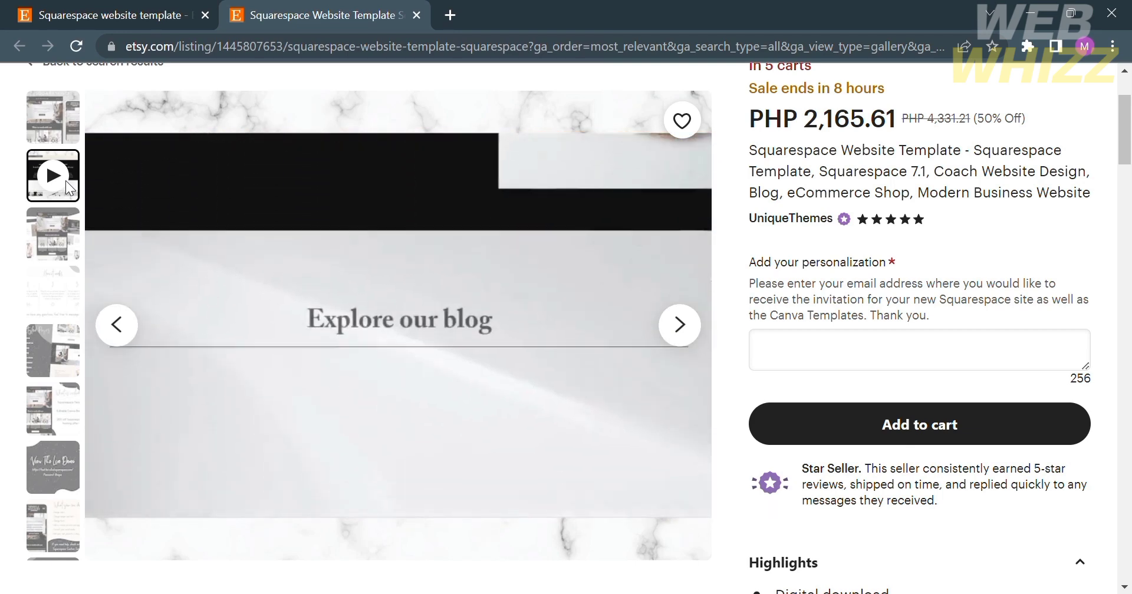
left_click(53, 291)
scroll(208, 302, "down", 1)
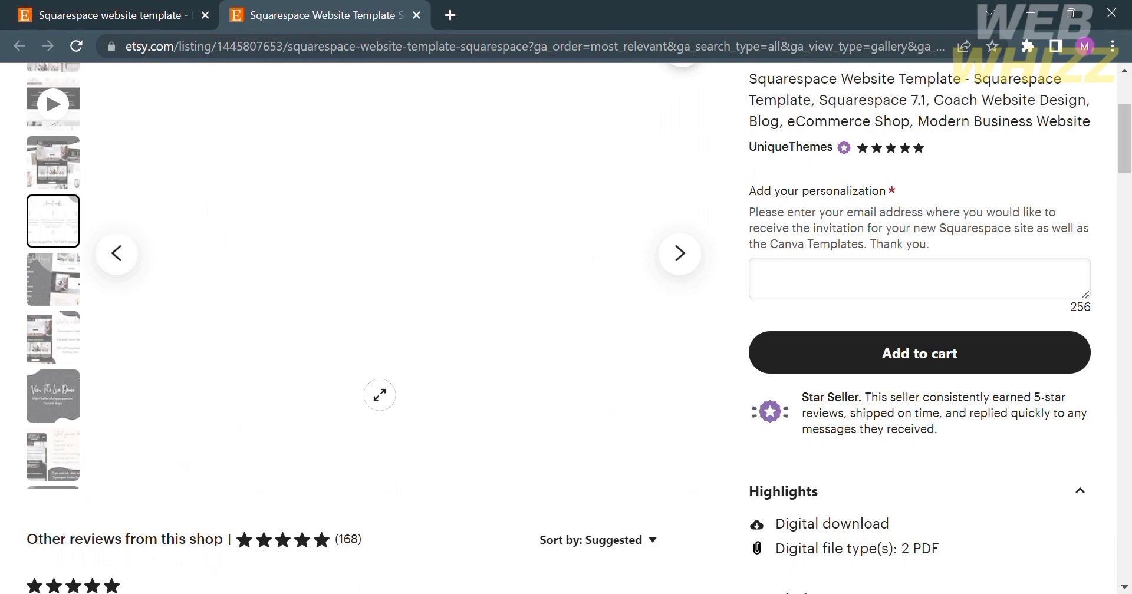
scroll(379, 394, "up", 1)
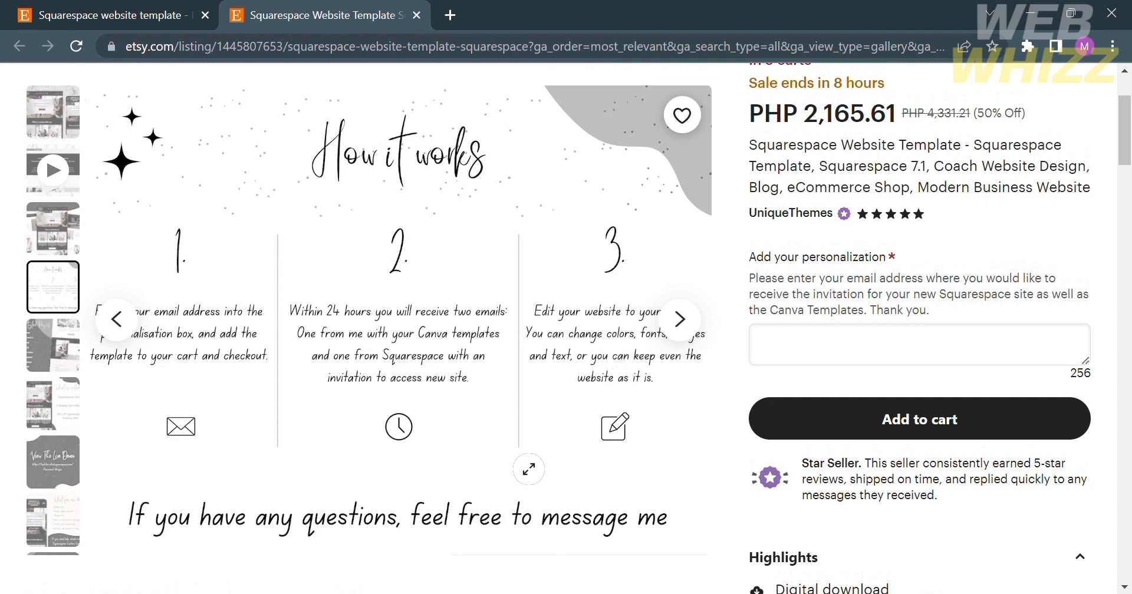
scroll(562, 451, "down", 1)
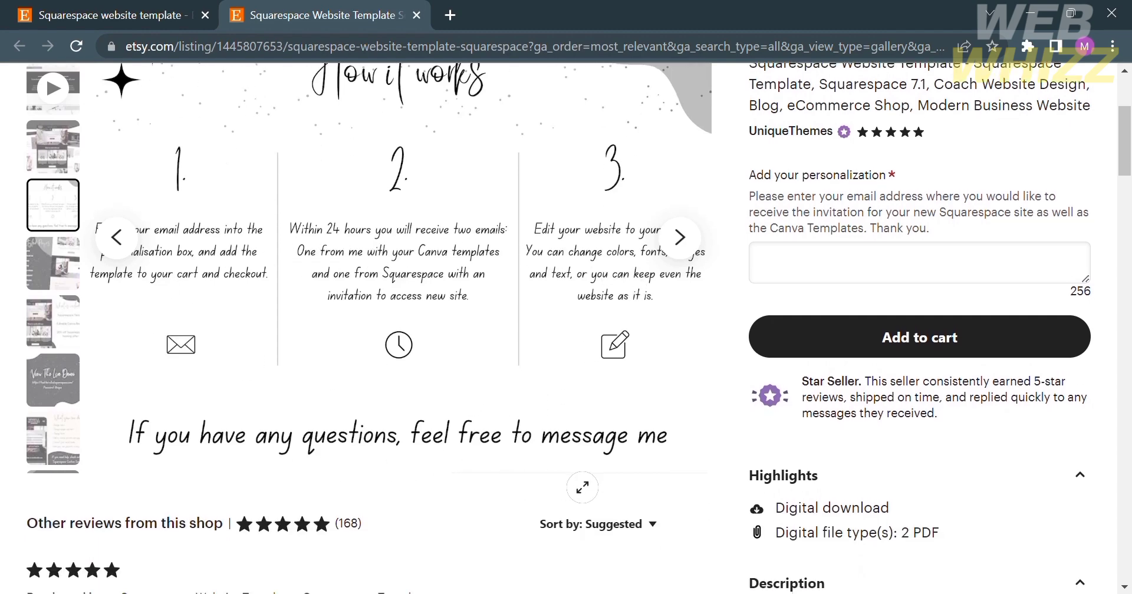
scroll(625, 481, "down", 5)
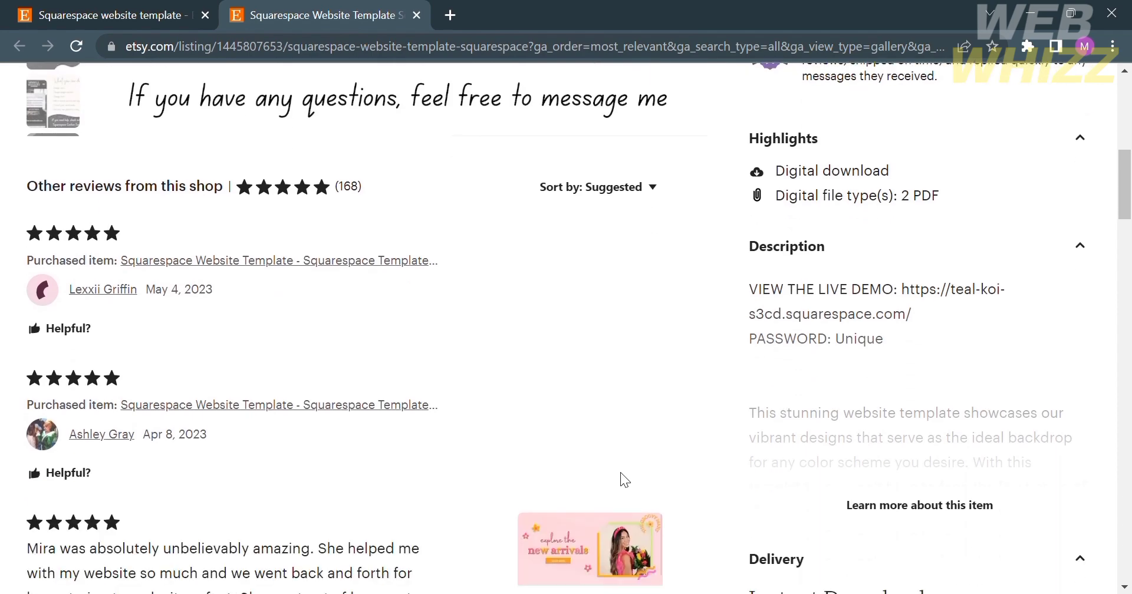
scroll(246, 287, "up", 2)
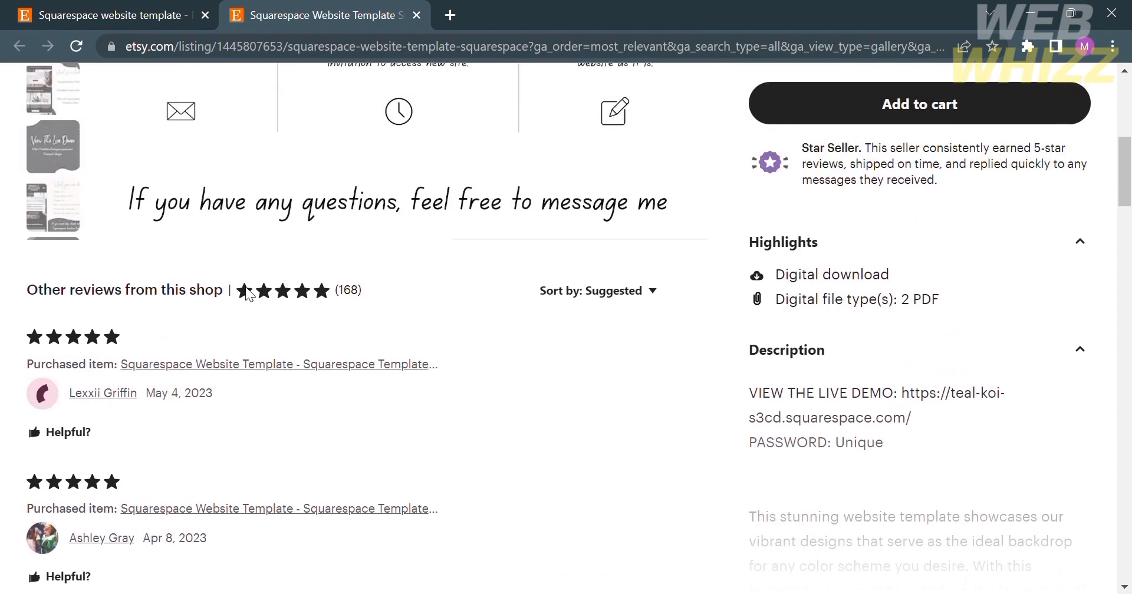
scroll(247, 292, "up", 7)
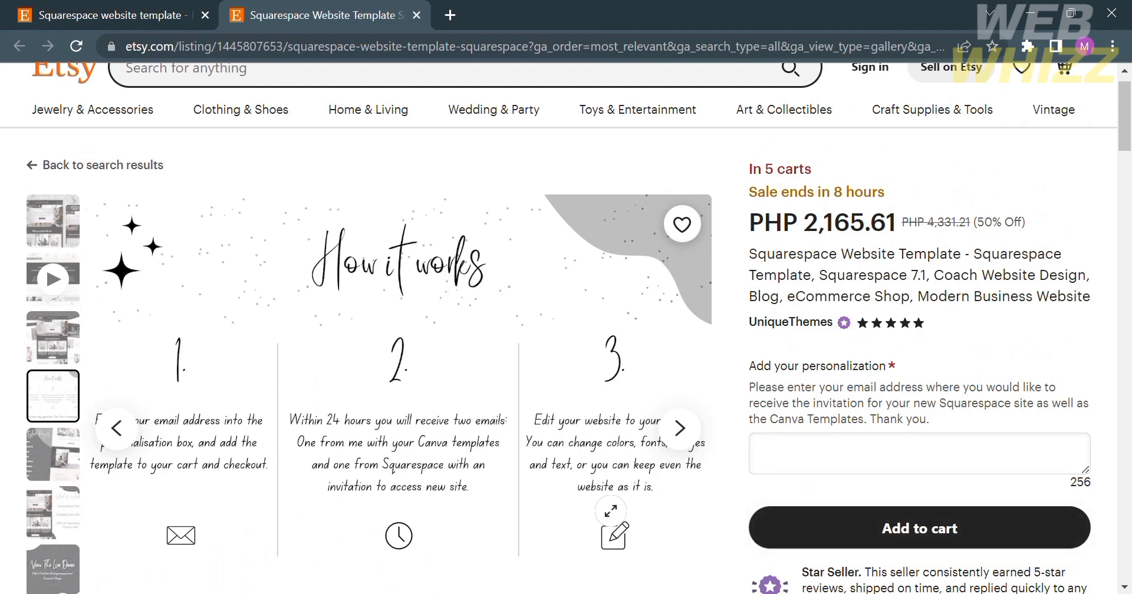
scroll(619, 521, "down", 5)
scroll(581, 494, "down", 5)
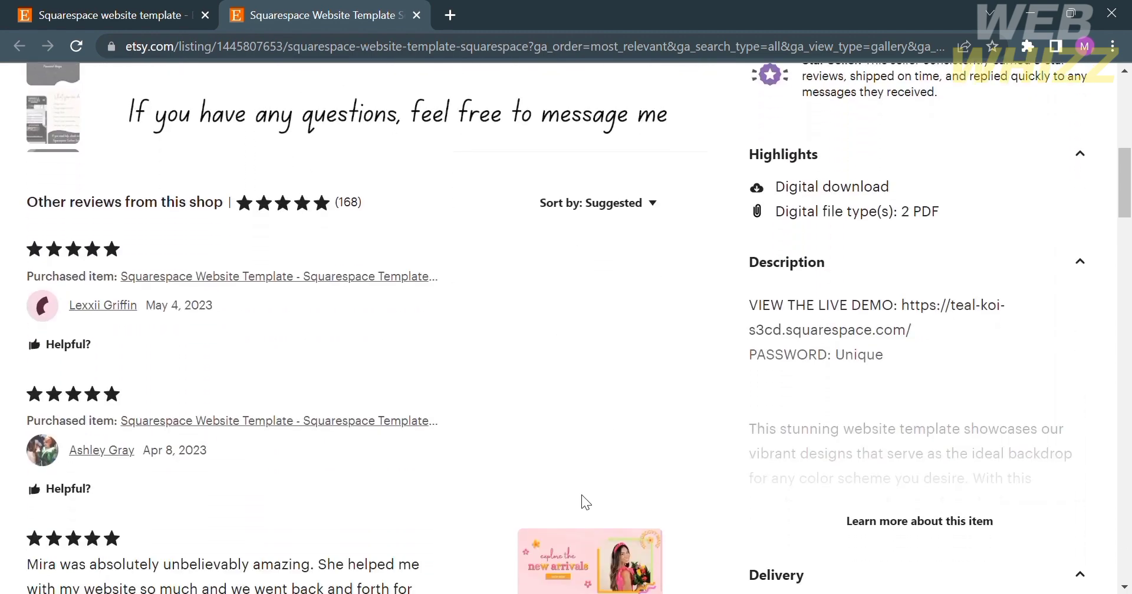
scroll(588, 504, "up", 2)
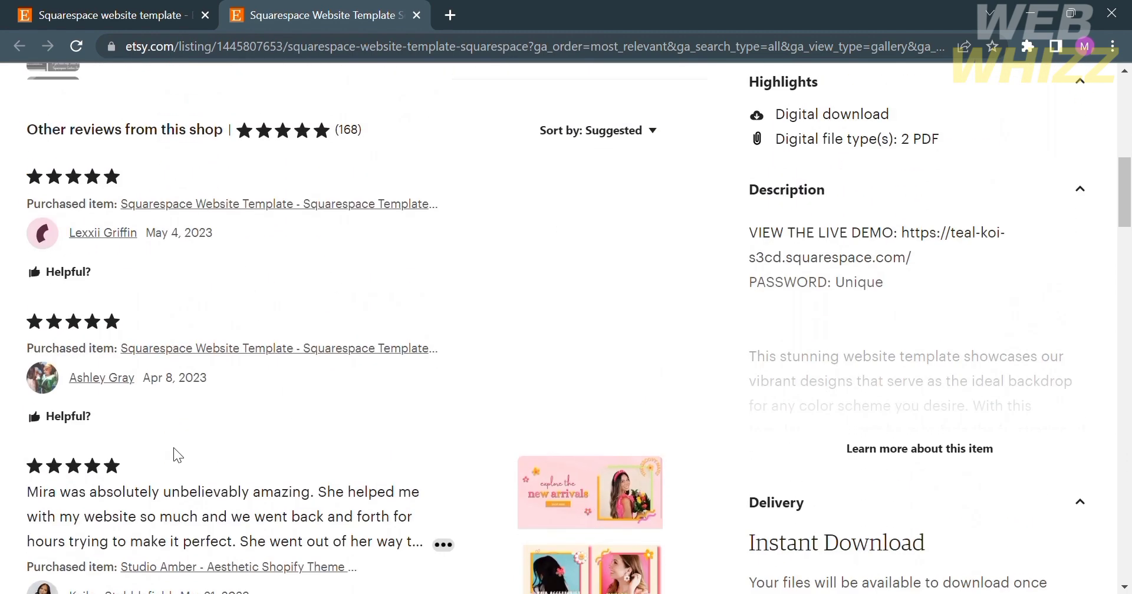
scroll(176, 454, "down", 3)
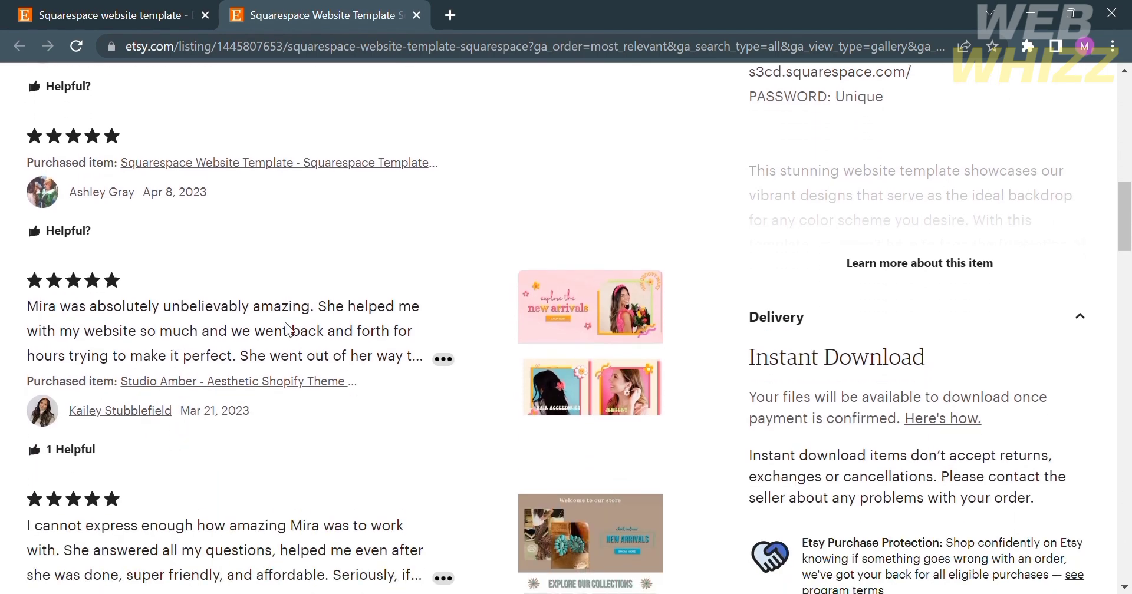
scroll(525, 401, "down", 3)
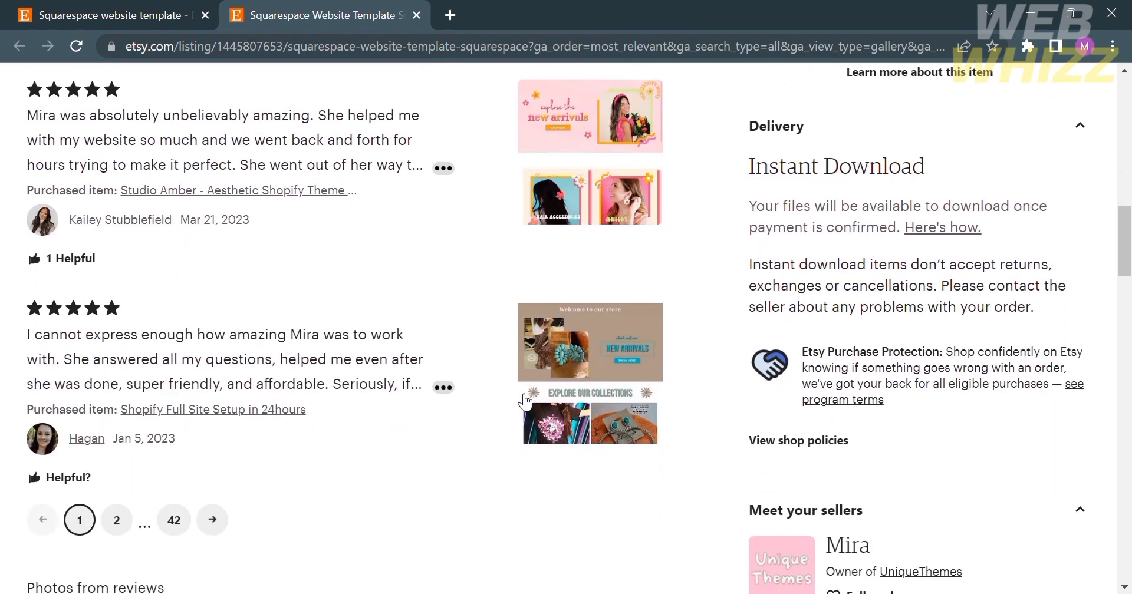
scroll(525, 400, "down", 3)
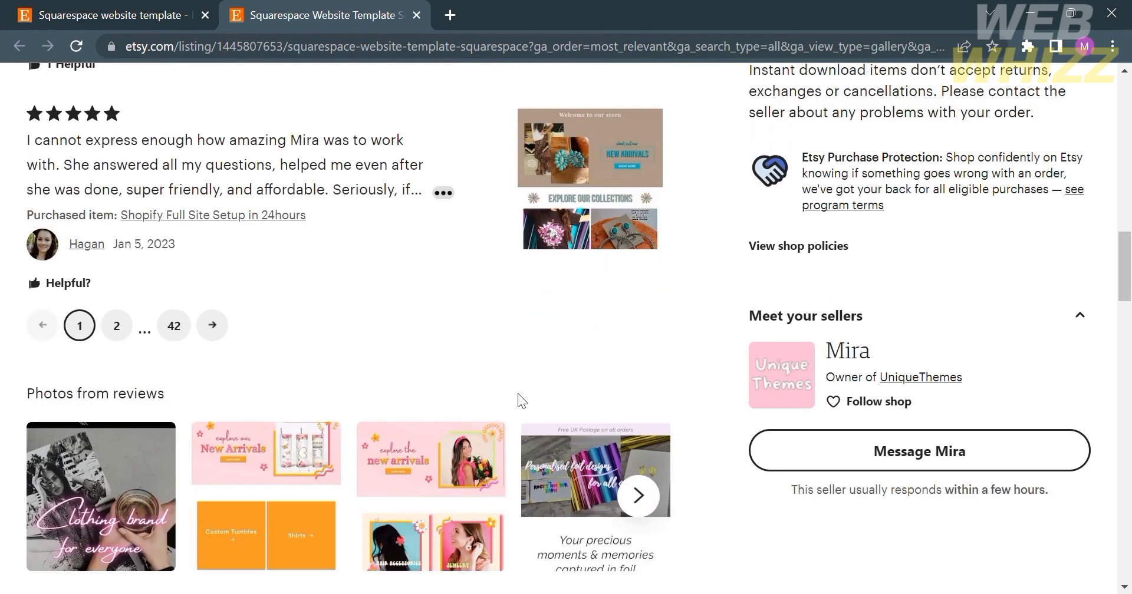
scroll(517, 394, "up", 3)
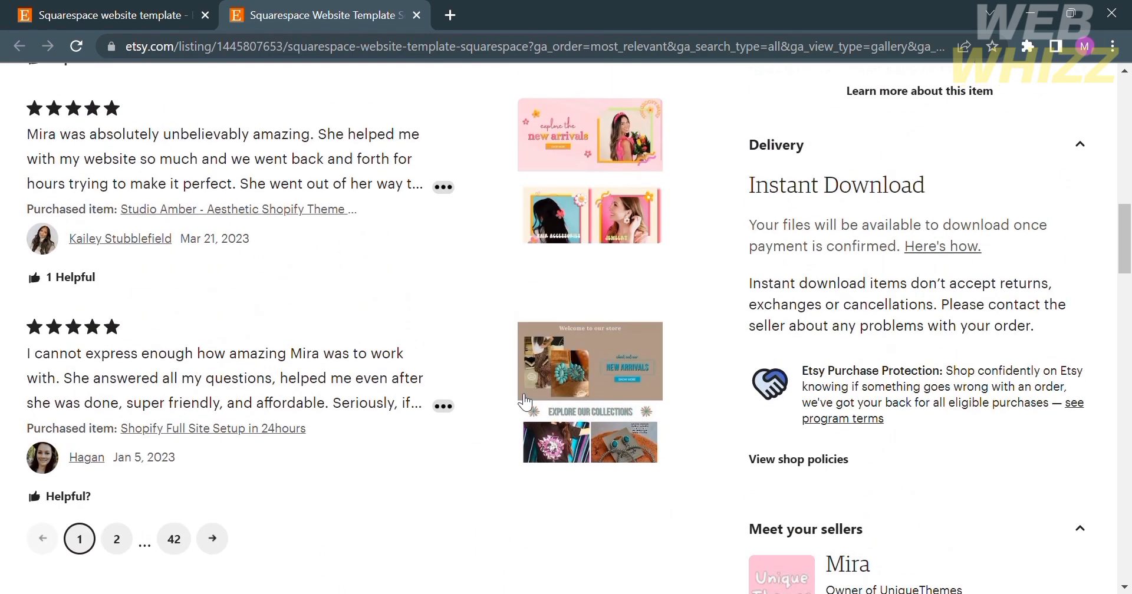
scroll(524, 400, "up", 4)
scroll(705, 219, "up", 2)
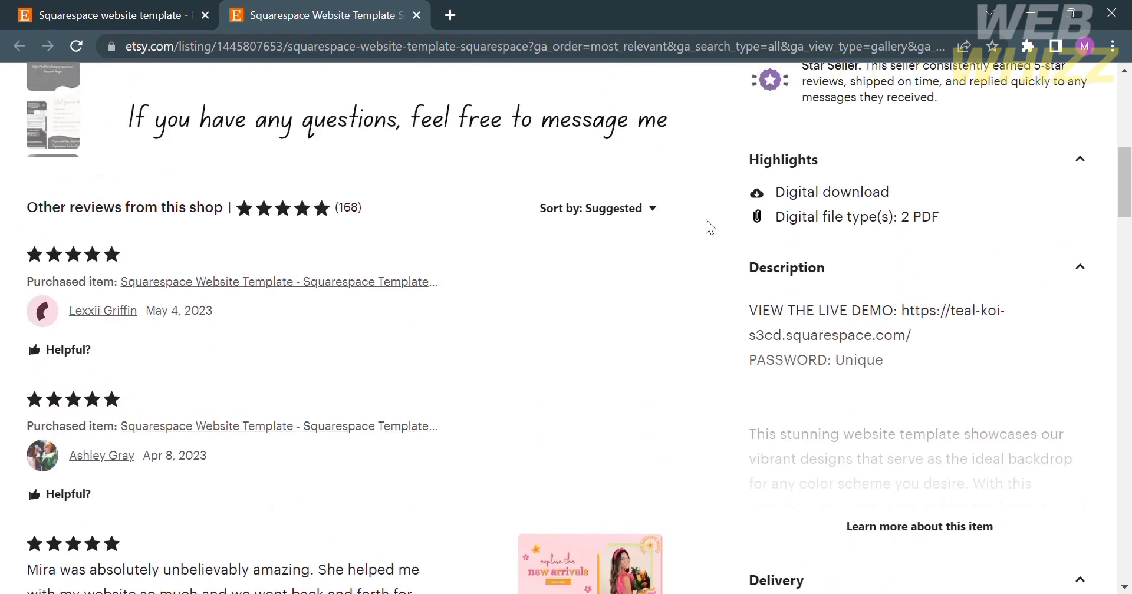
- Expand the full item description and read through pages included, how it works, FAQ and licence terms
left_click(964, 525)
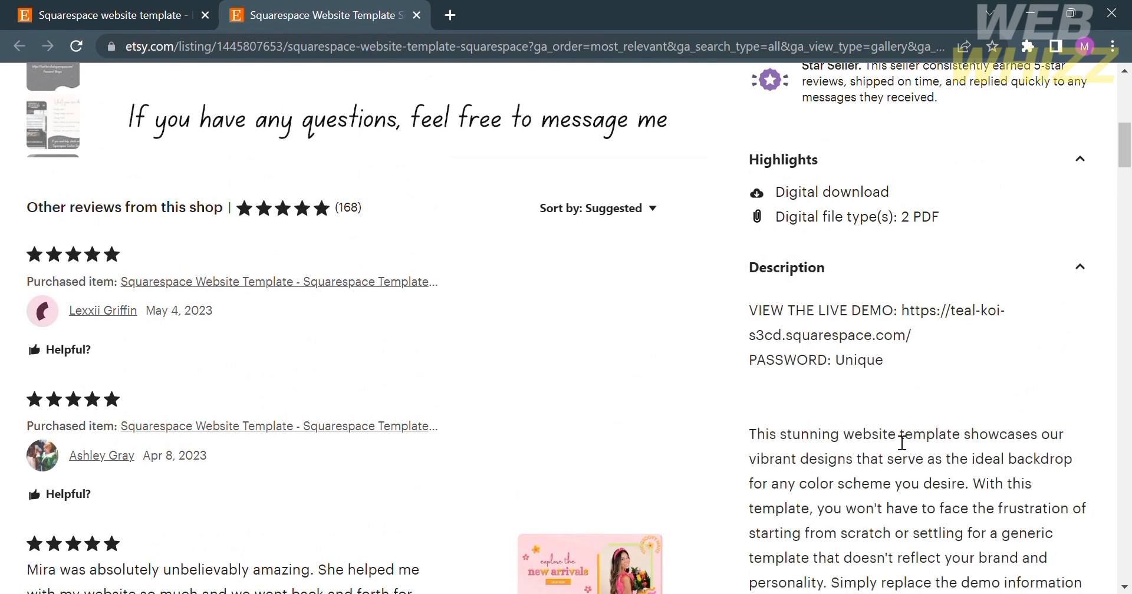
scroll(902, 442, "down", 5)
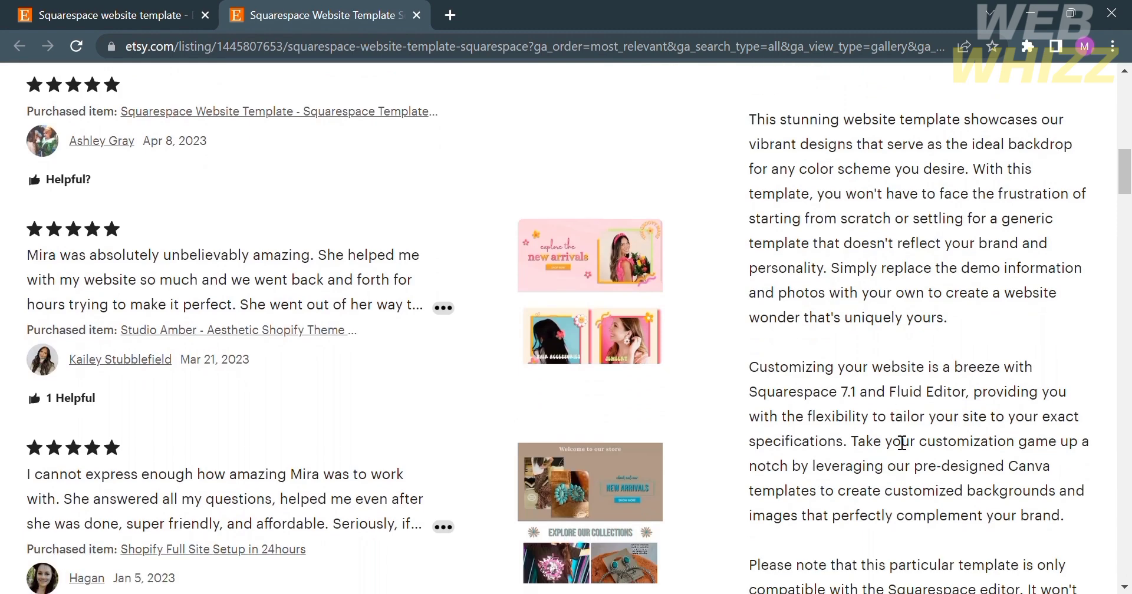
scroll(908, 431, "down", 5)
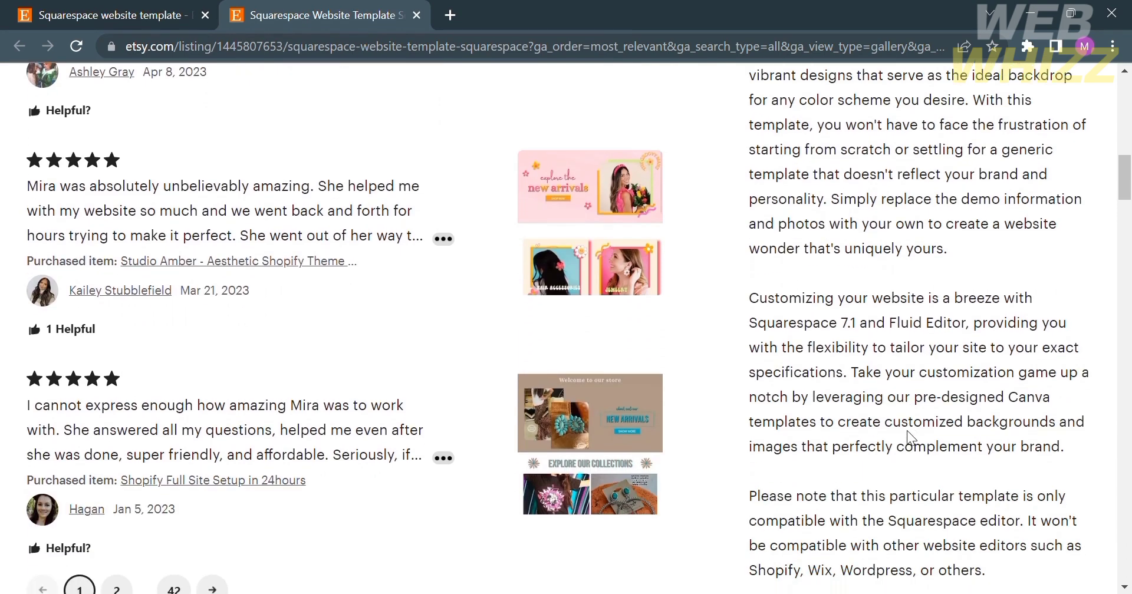
scroll(908, 432, "down", 4)
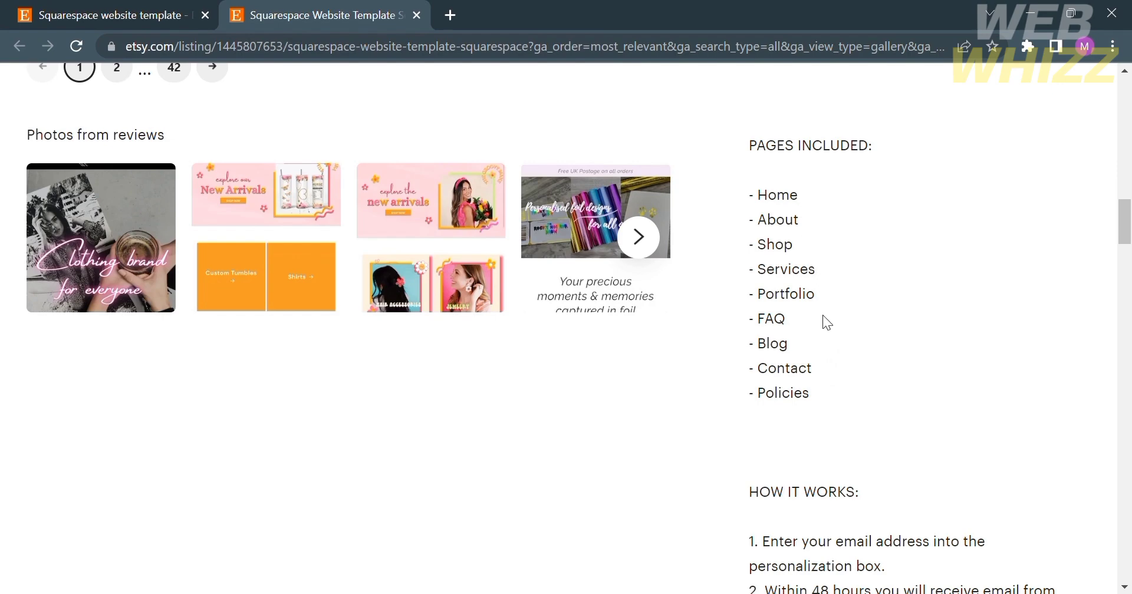
scroll(823, 316, "down", 5)
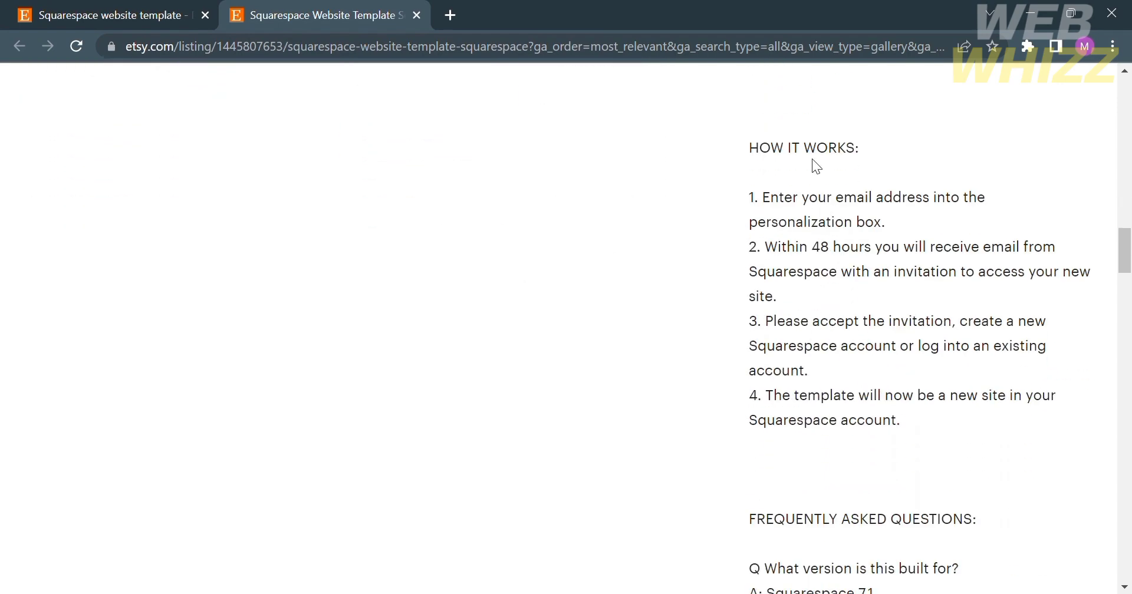
scroll(917, 420, "down", 5)
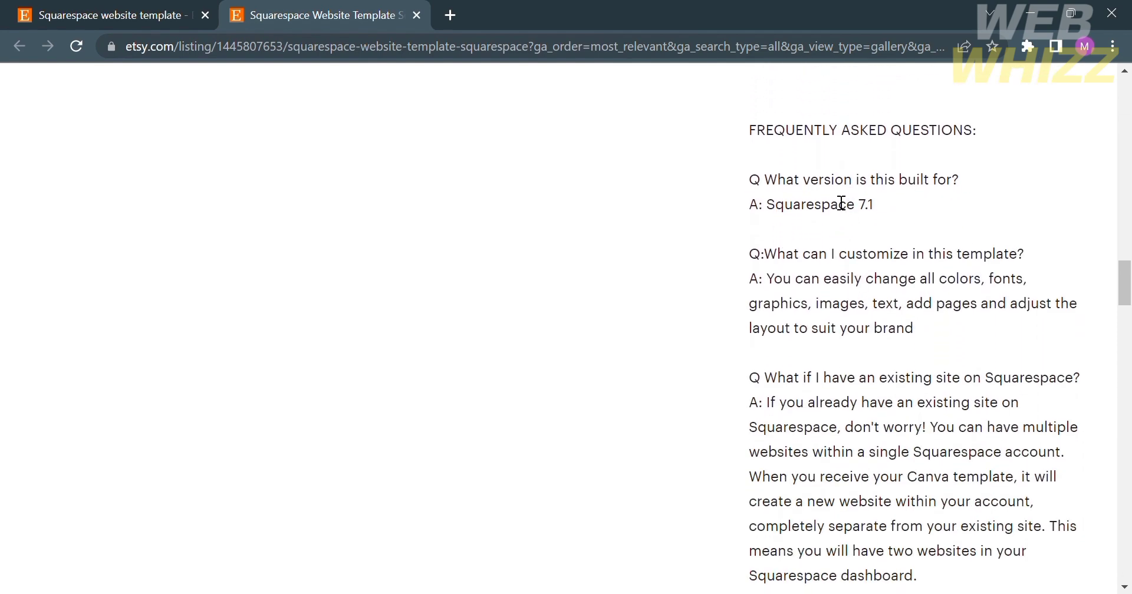
scroll(935, 415, "down", 3)
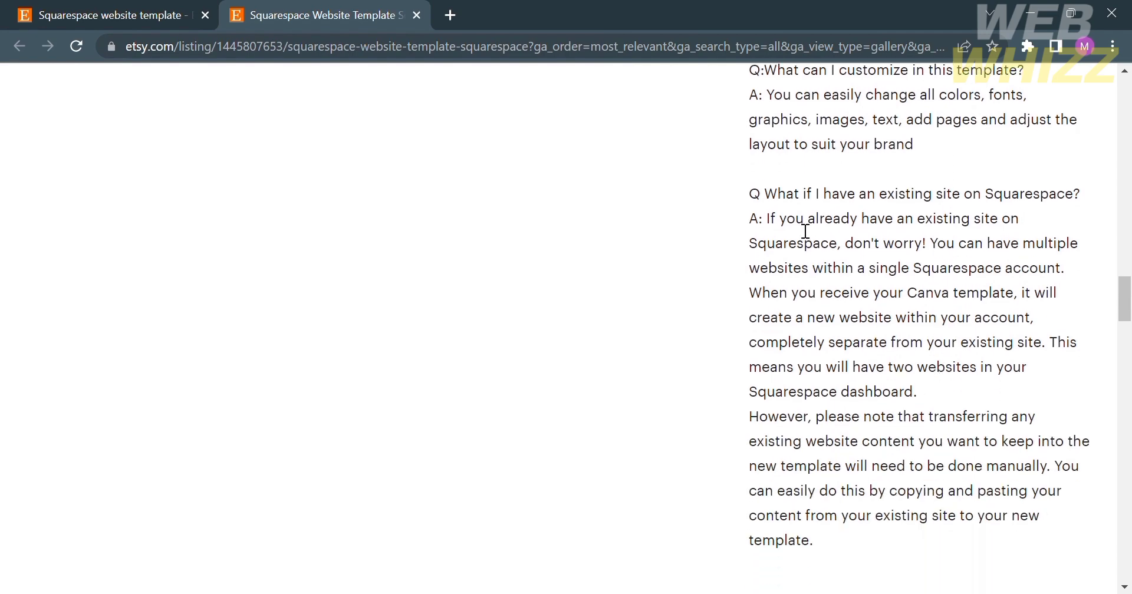
scroll(805, 231, "down", 8)
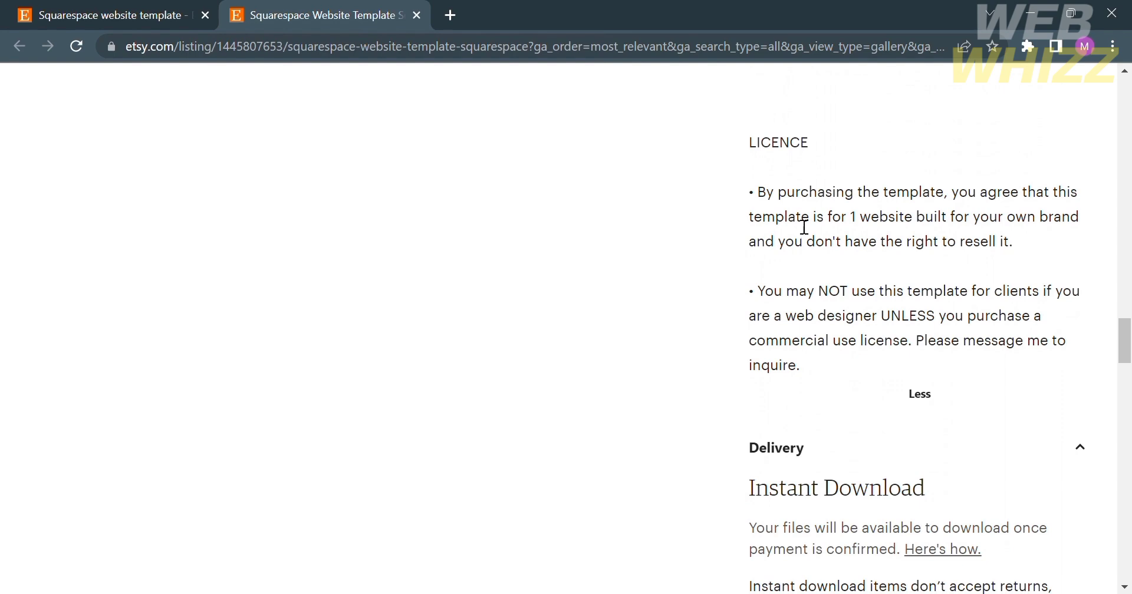
scroll(778, 353, "down", 2)
scroll(776, 349, "up", 1)
scroll(776, 356, "down", 8)
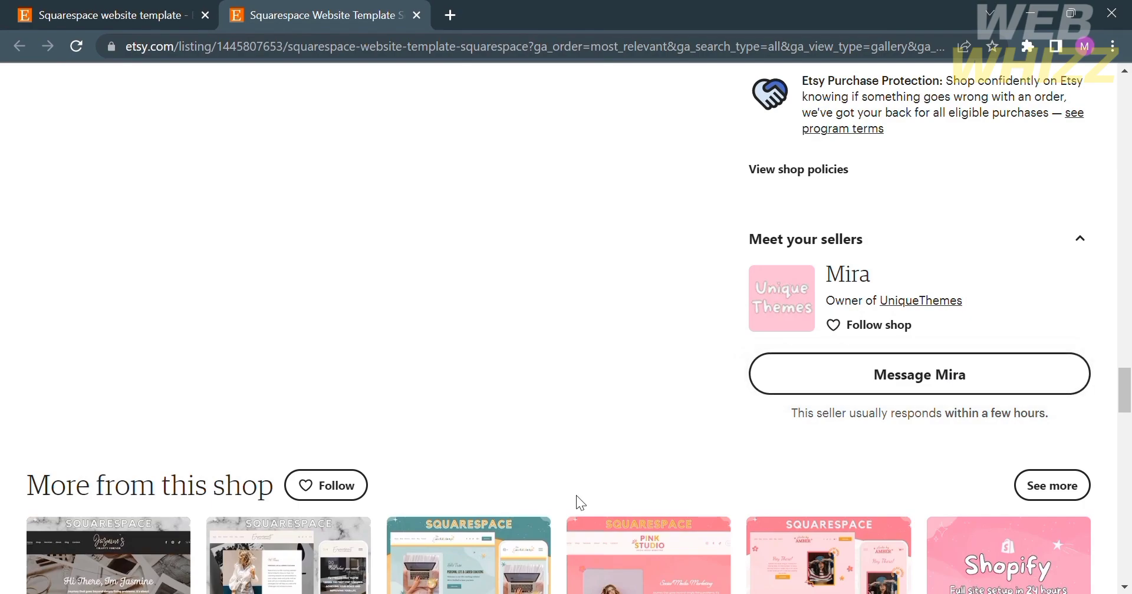
scroll(575, 495, "up", 2)
scroll(576, 495, "down", 6)
scroll(576, 499, "down", 20)
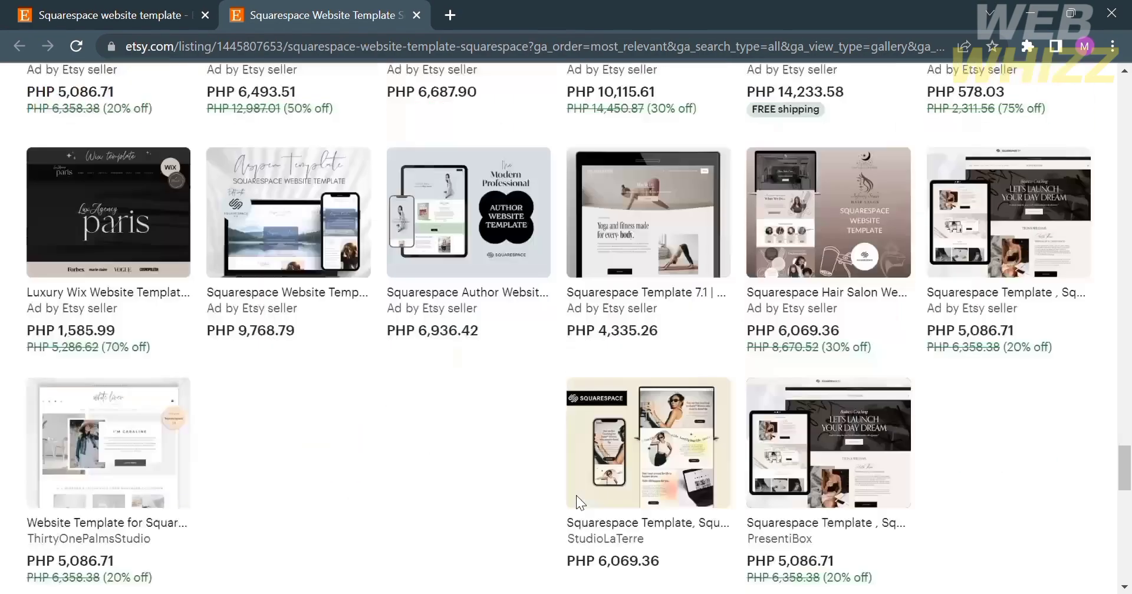
scroll(577, 497, "down", 2)
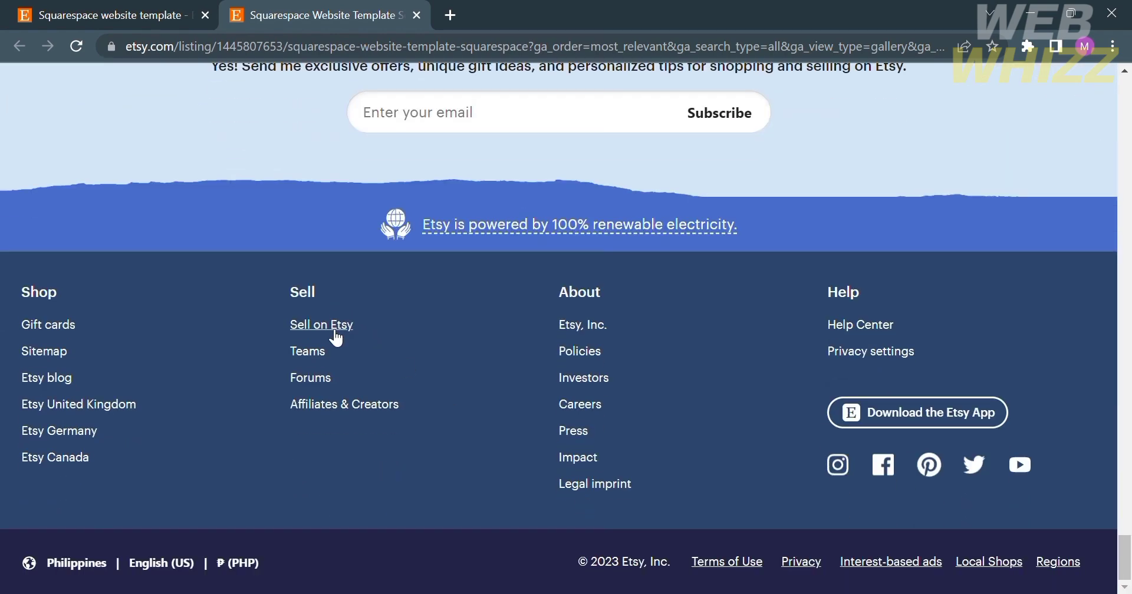
- Go to Sell on Etsy from the footer and choose Get started to bring up sign-in
left_click(335, 332)
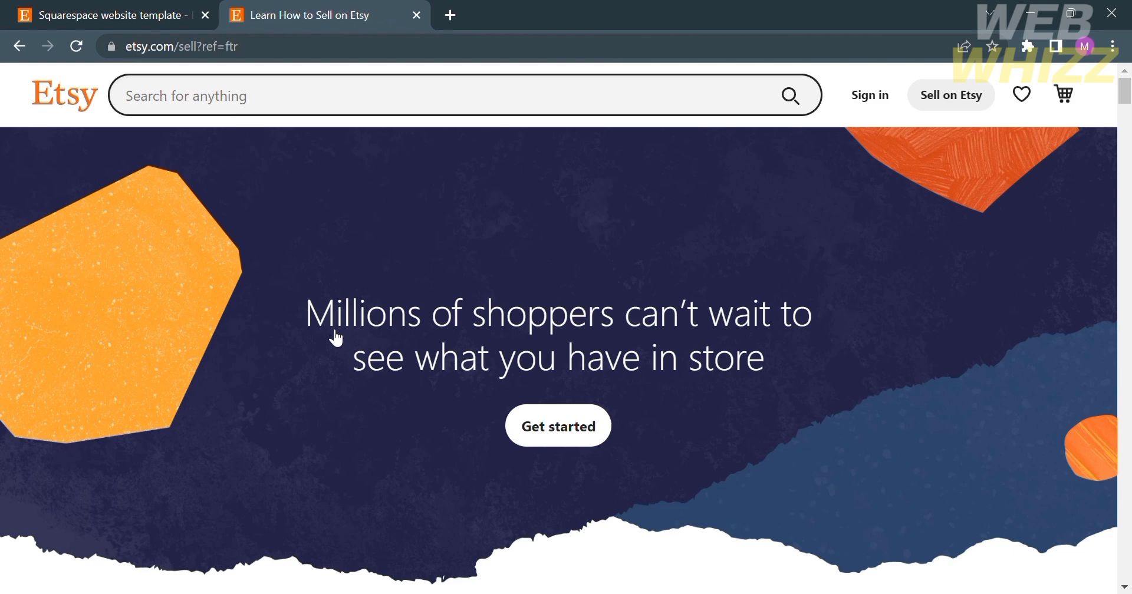
left_click(570, 441)
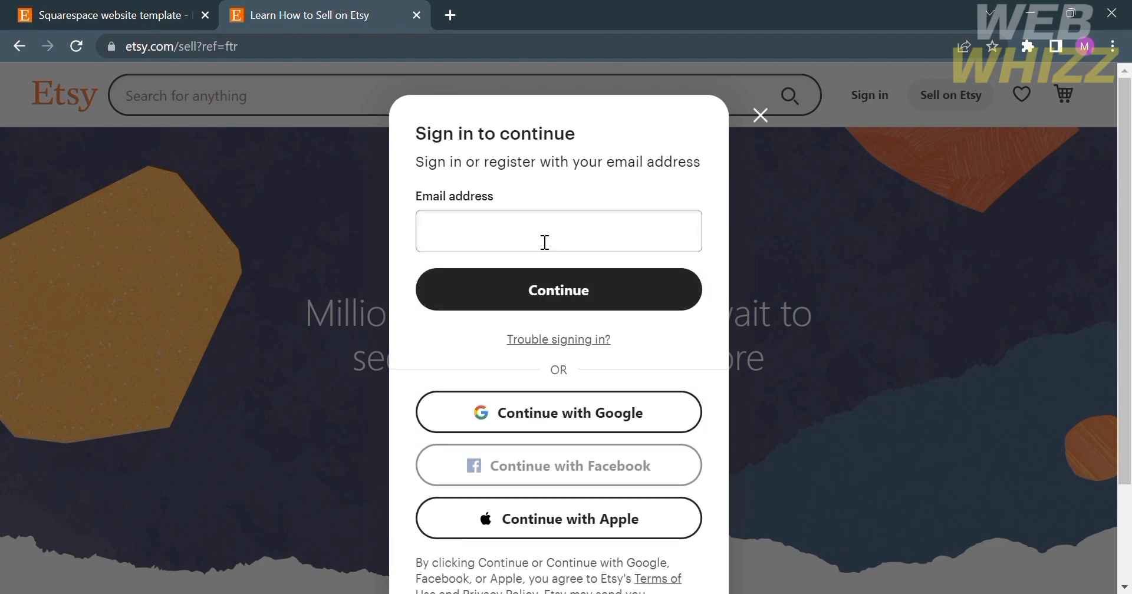
- Enter the account e-mail address and continue to the Create your account form
left_click(545, 243)
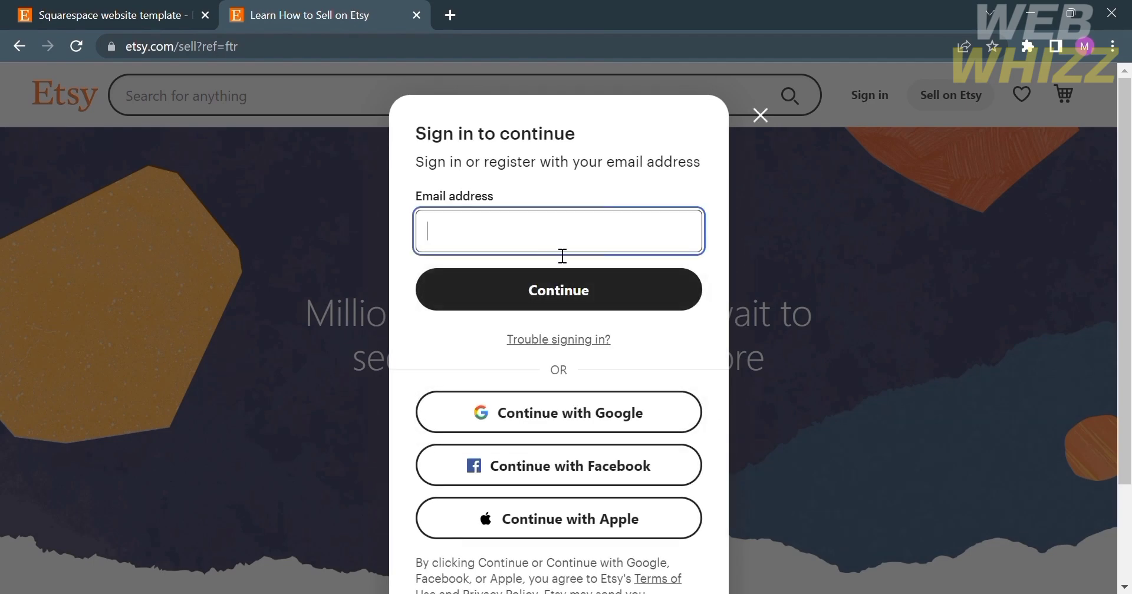
left_click(582, 268)
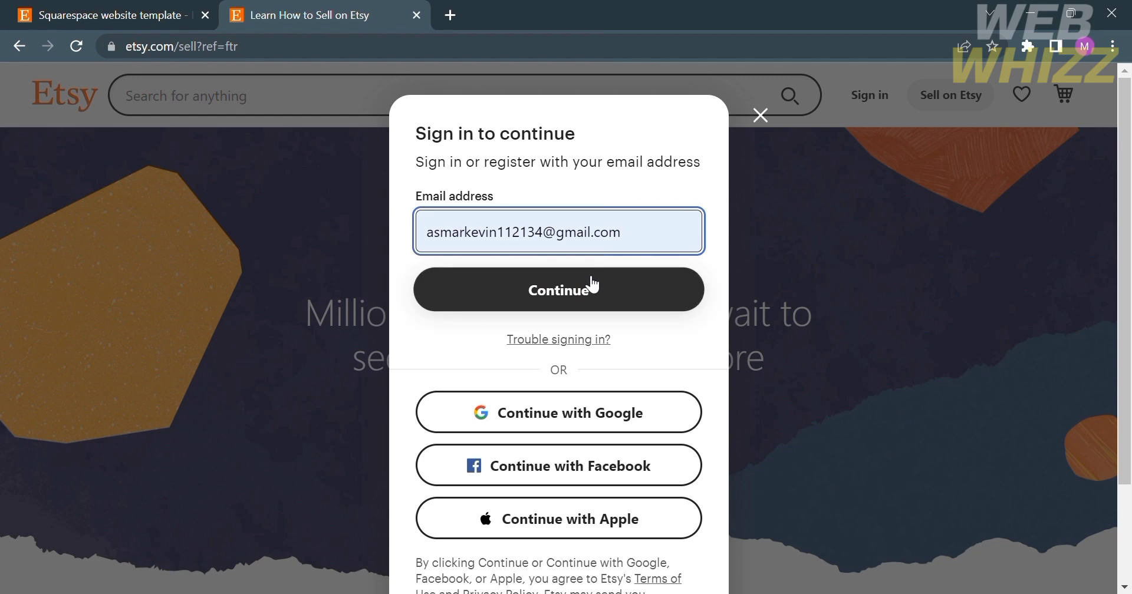
left_click(593, 286)
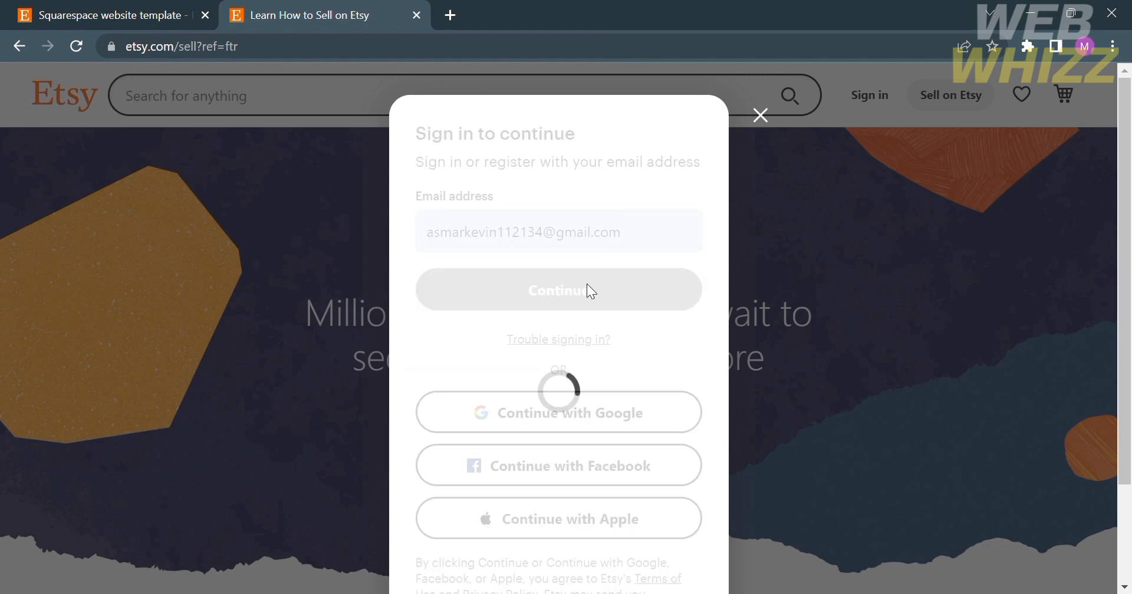
- Fill in the first name and a stronger password, then register the account
left_click(596, 293)
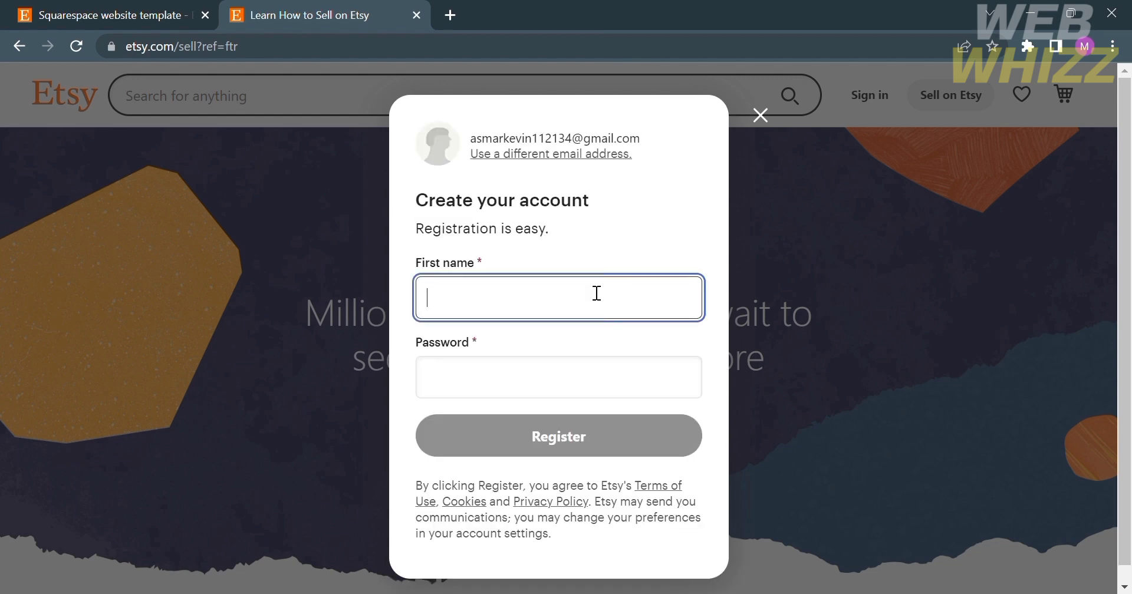
type("Mark")
left_click(611, 384)
type("1234")
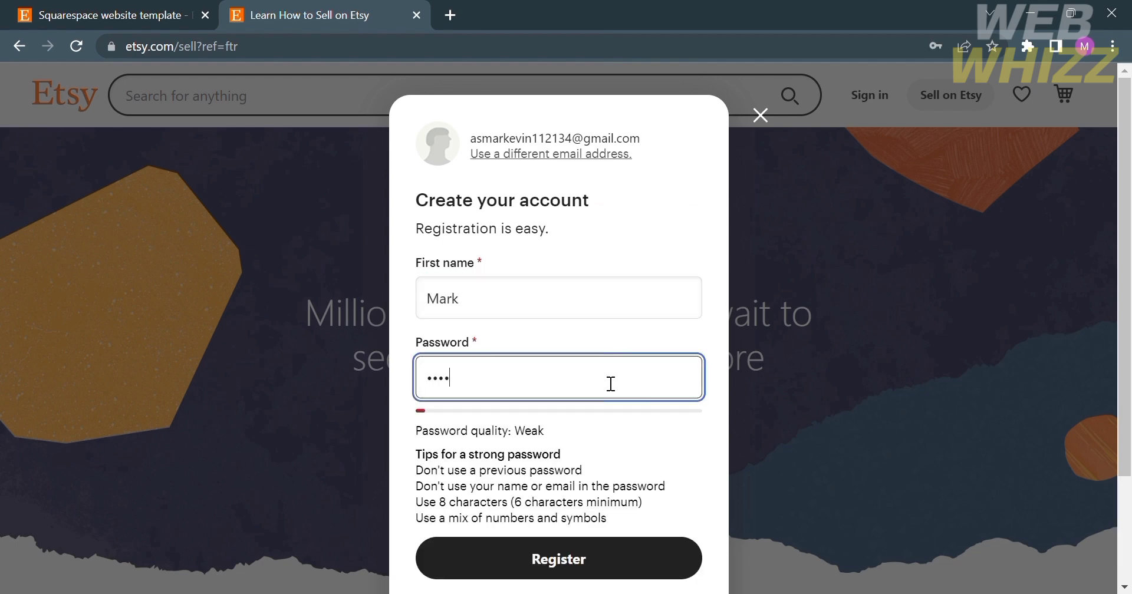
scroll(611, 384, "down", 2)
scroll(612, 384, "down", 1)
key("BackSpace")
key("BackSpace")
key("BackSpace")
type("12345678910")
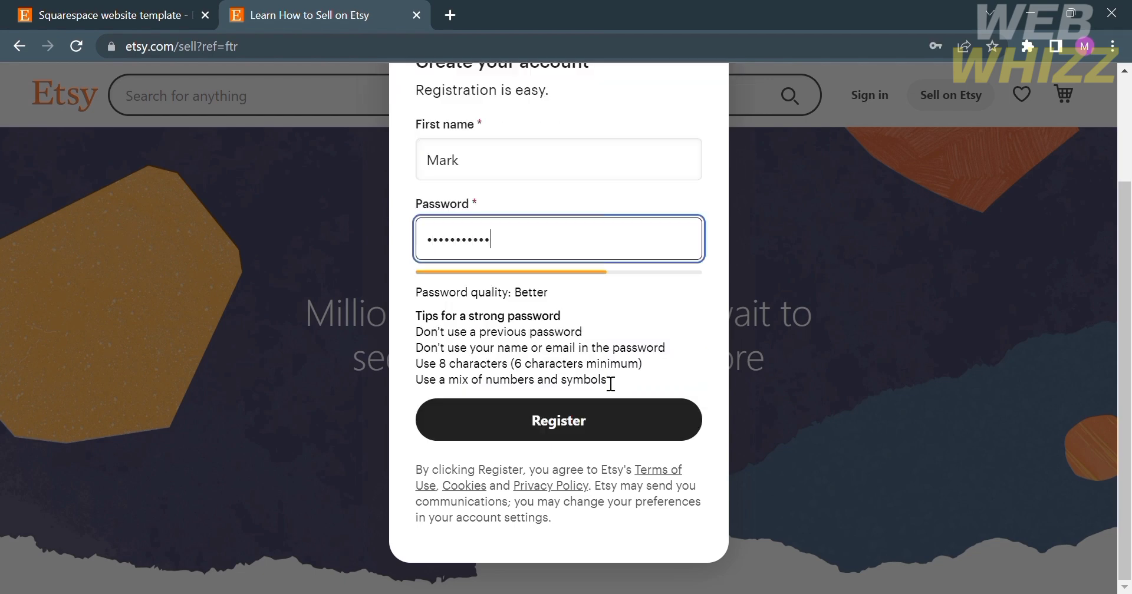
type("11")
left_click(594, 423)
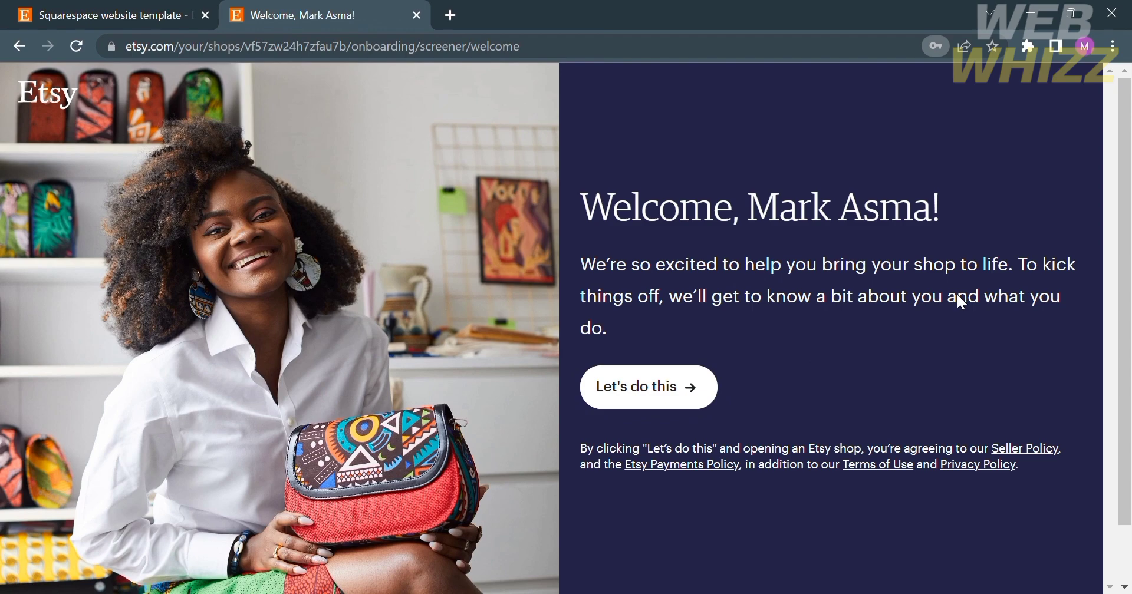
- Answer onboarding as a first-time seller, tick Deciding what to sell, skip the rest, and start the shop
left_click(681, 391)
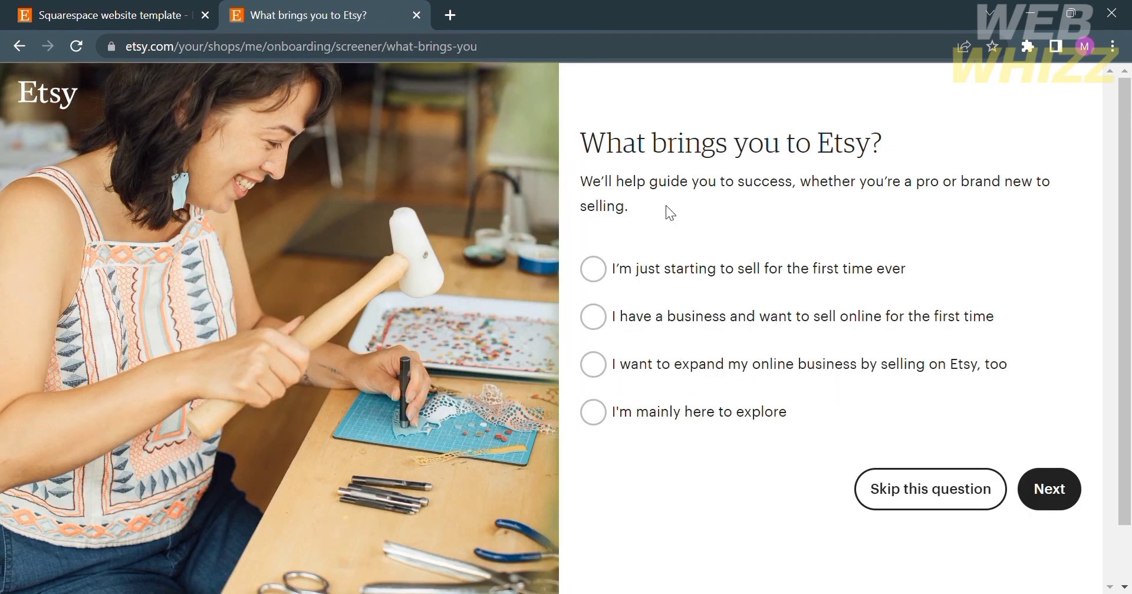
left_click(604, 273)
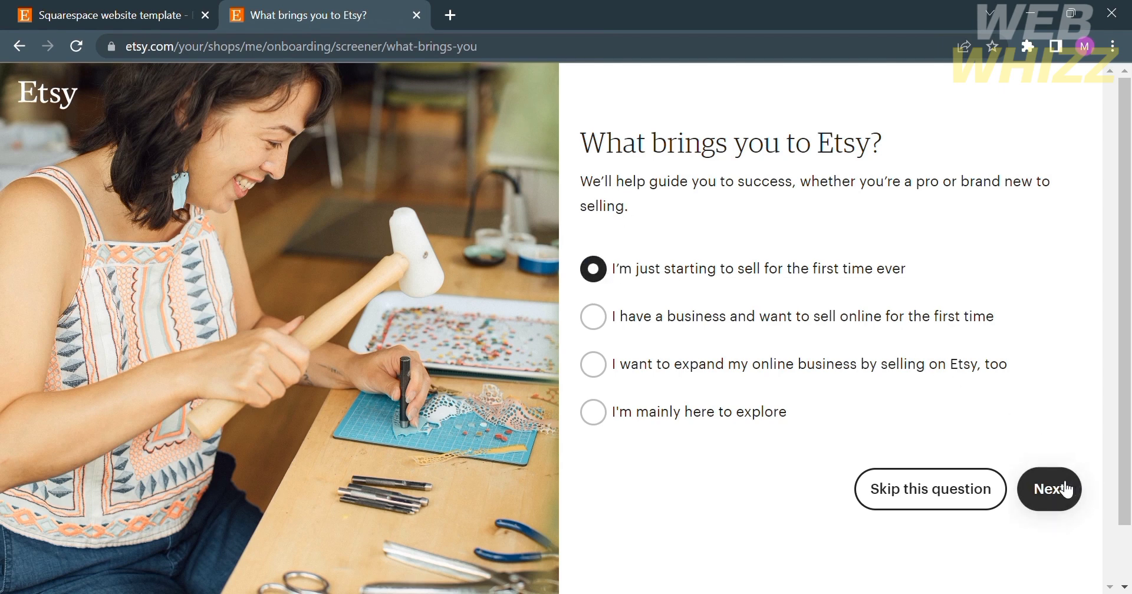
left_click(967, 488)
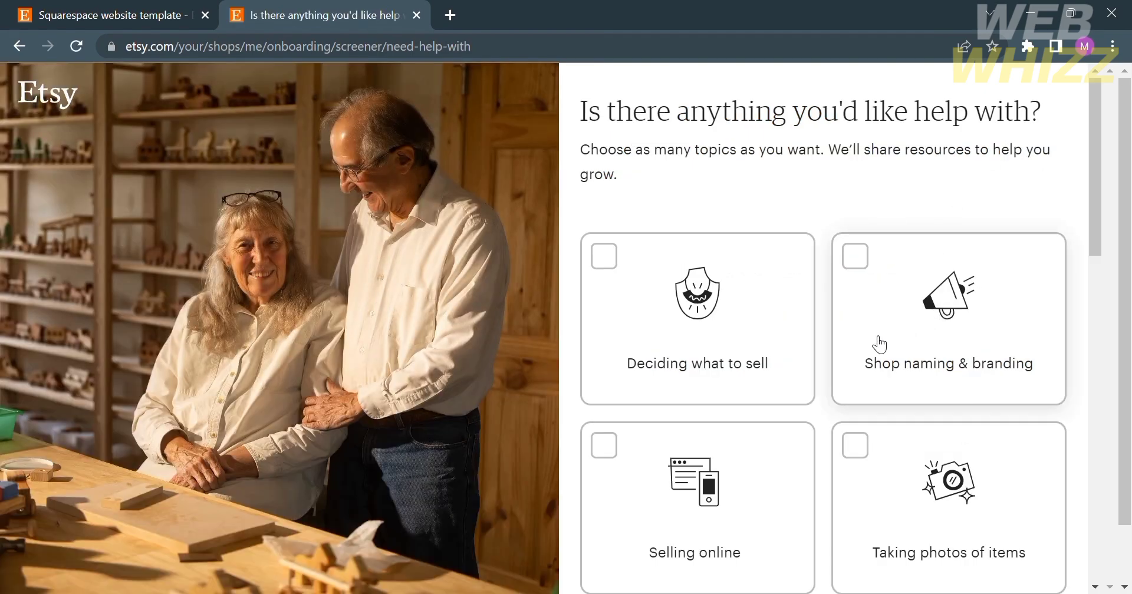
scroll(757, 324, "down", 1)
left_click(752, 317)
scroll(752, 317, "down", 10)
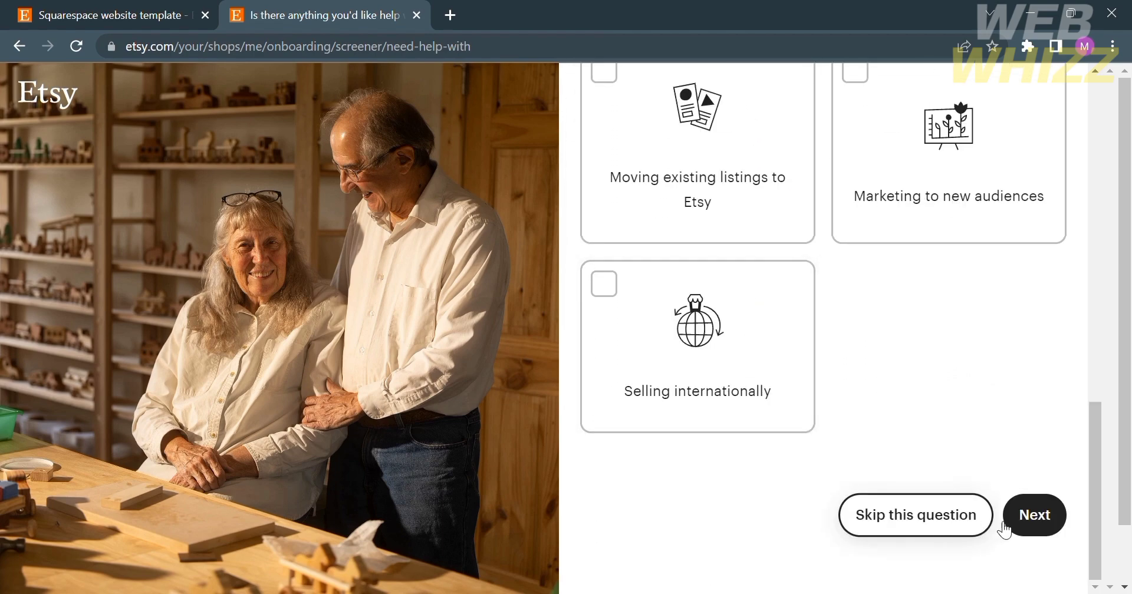
left_click(953, 534)
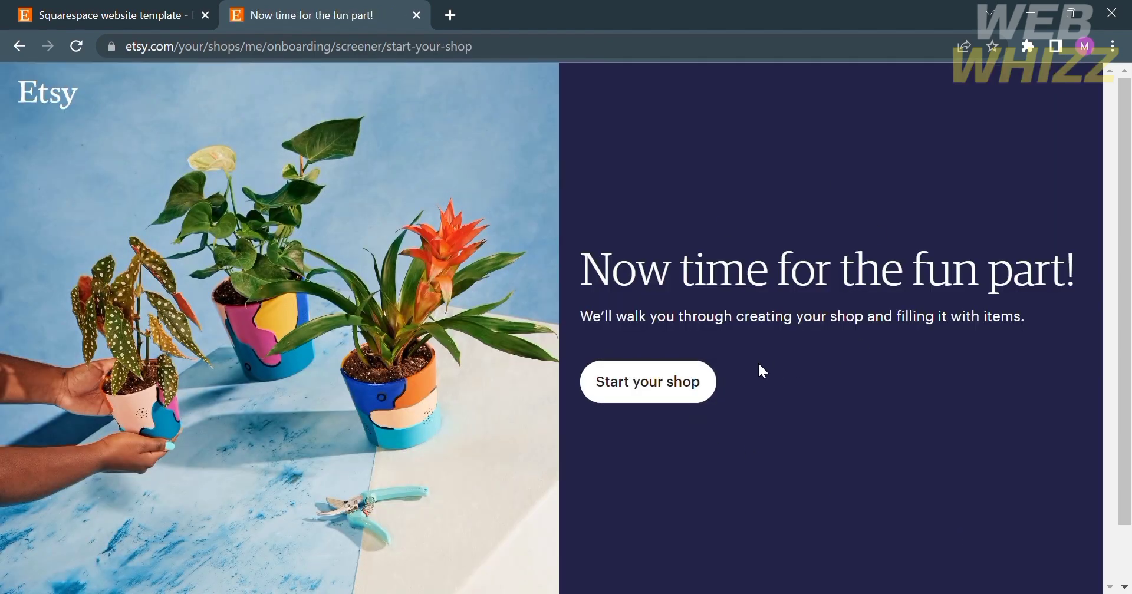
left_click(665, 384)
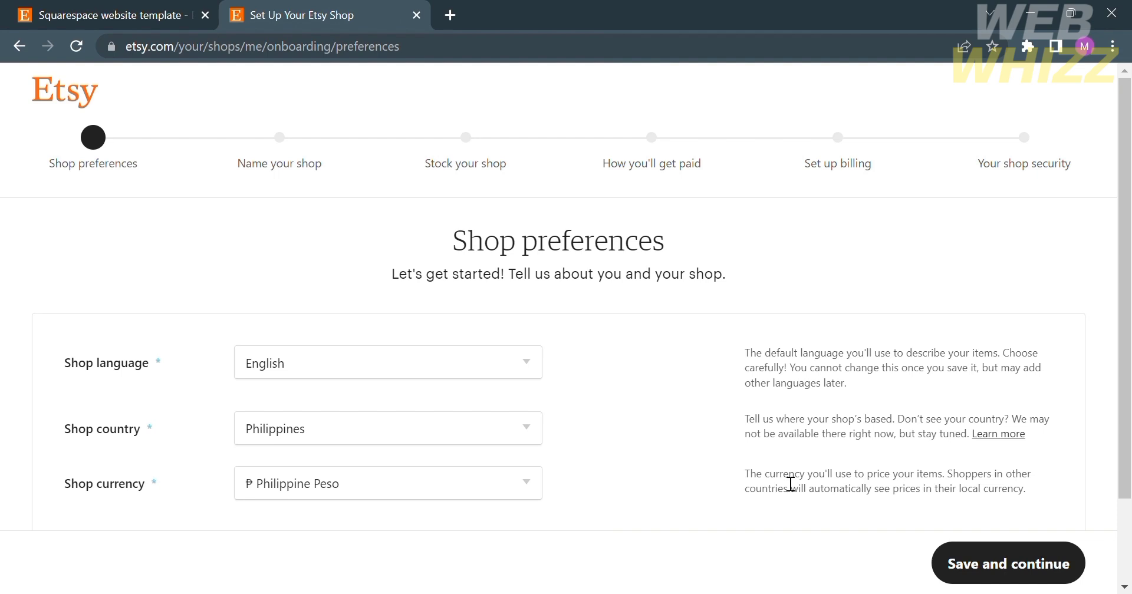
- Keep the English, Philippines, Philippine Peso preferences and name the shop MamaMiamis
left_click(1000, 566)
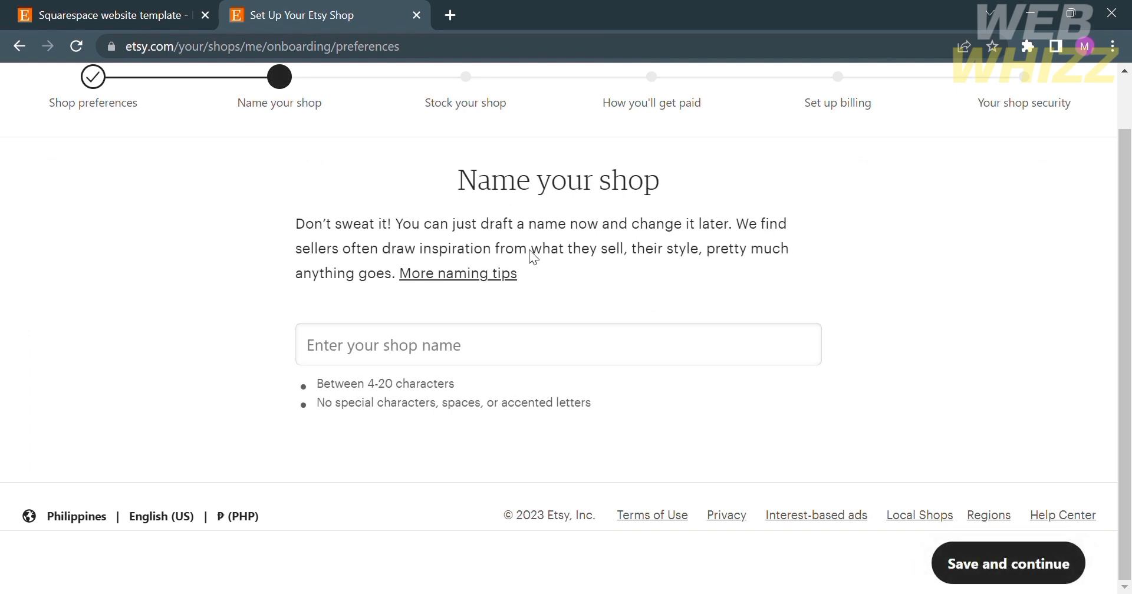
left_click(554, 365)
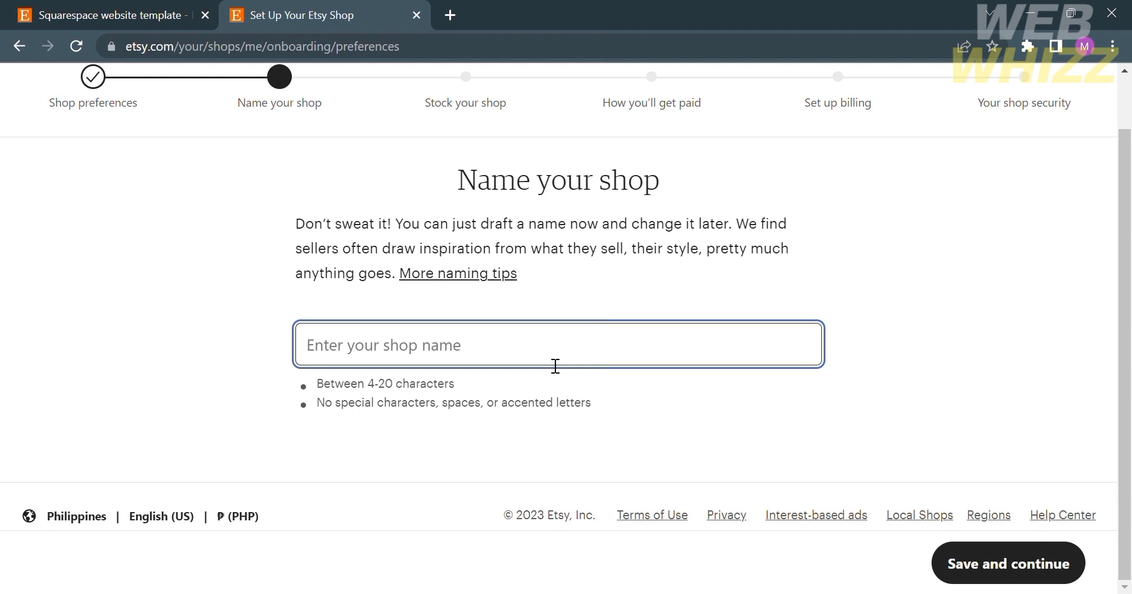
type("Mama")
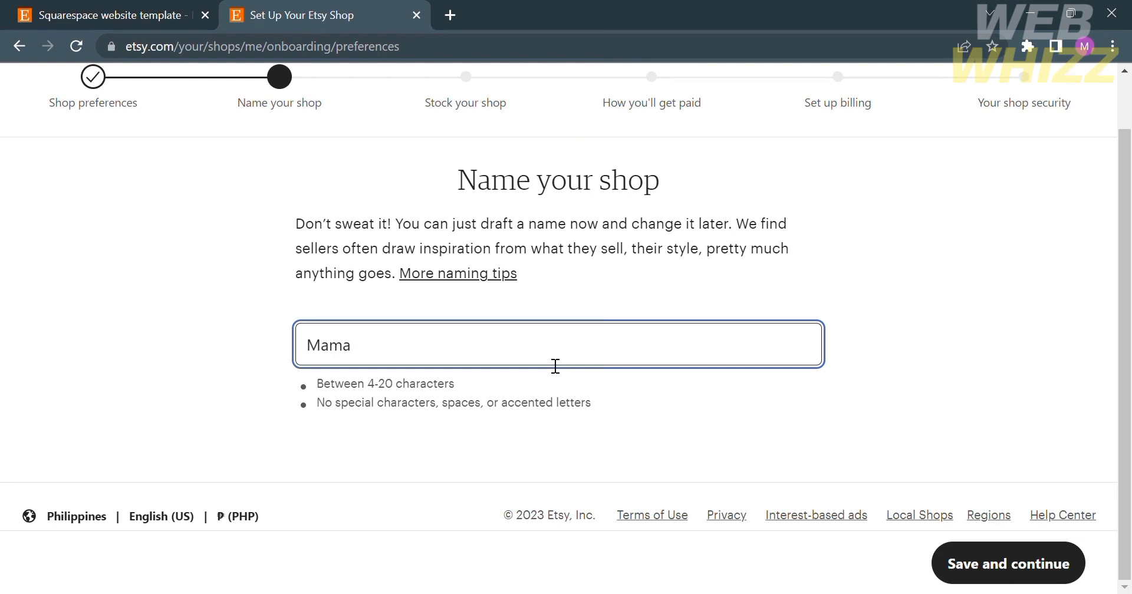
type("Mia")
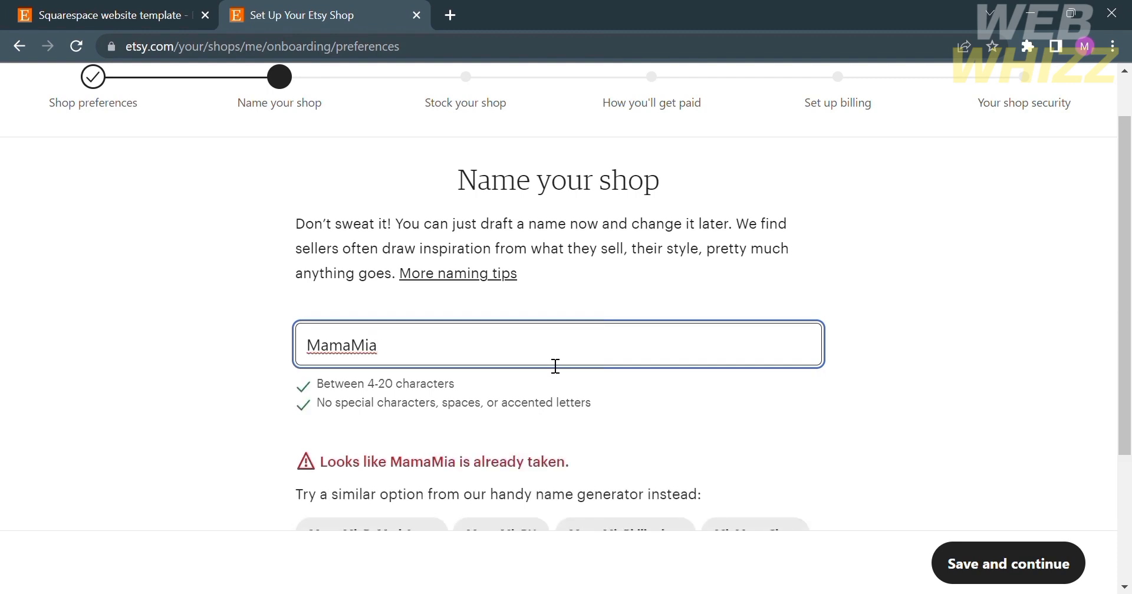
type("mi")
scroll(545, 356, "down", 1)
type("s")
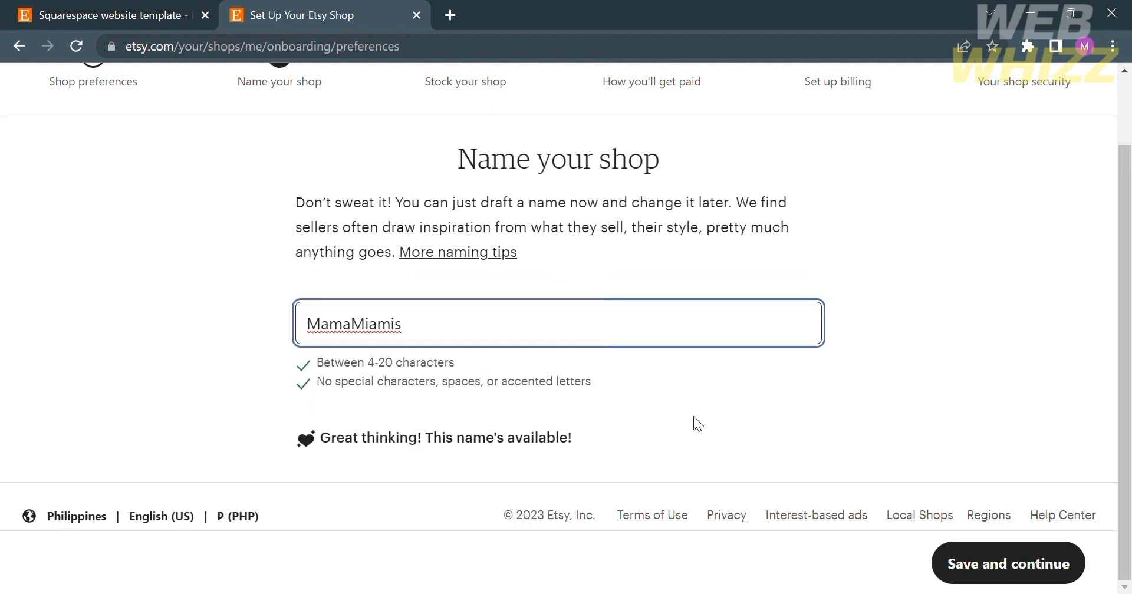
left_click(974, 571)
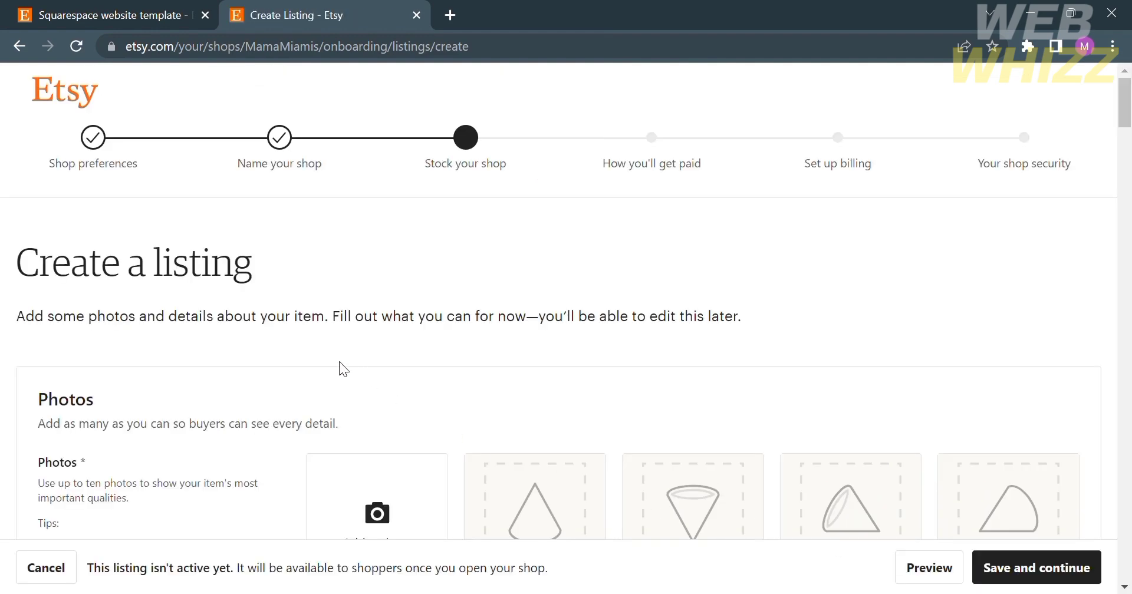
scroll(313, 353, "down", 1)
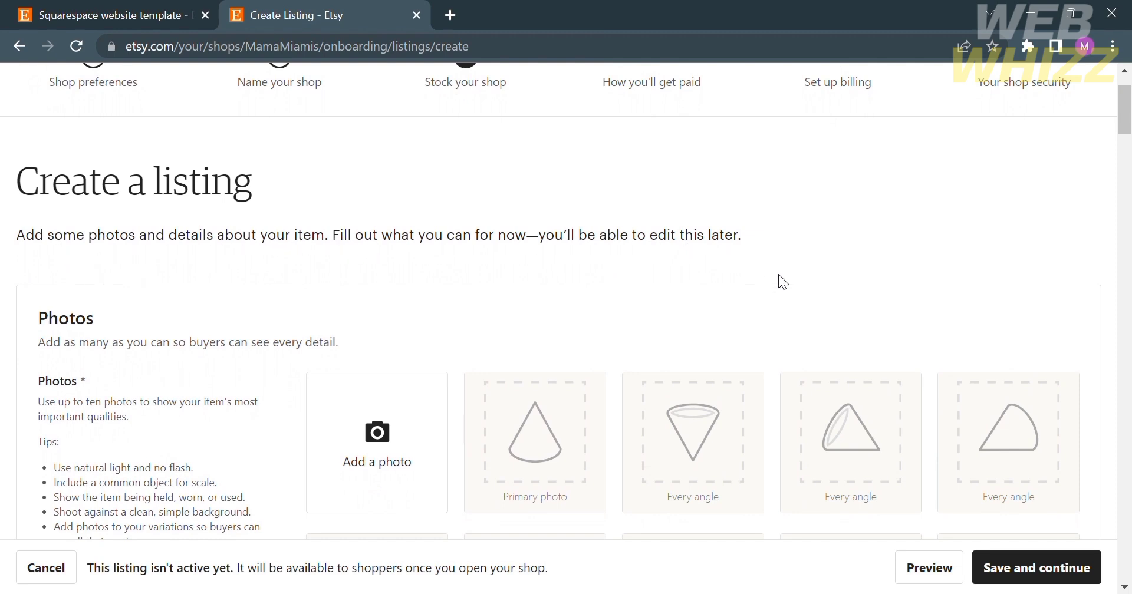
scroll(236, 345, "down", 2)
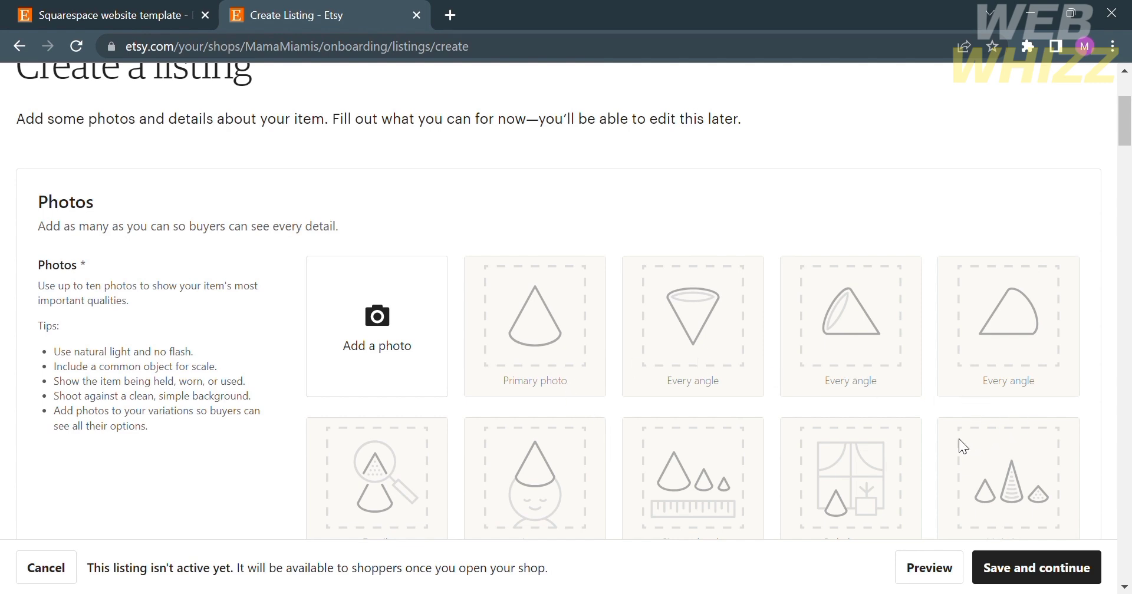
scroll(648, 511, "down", 1)
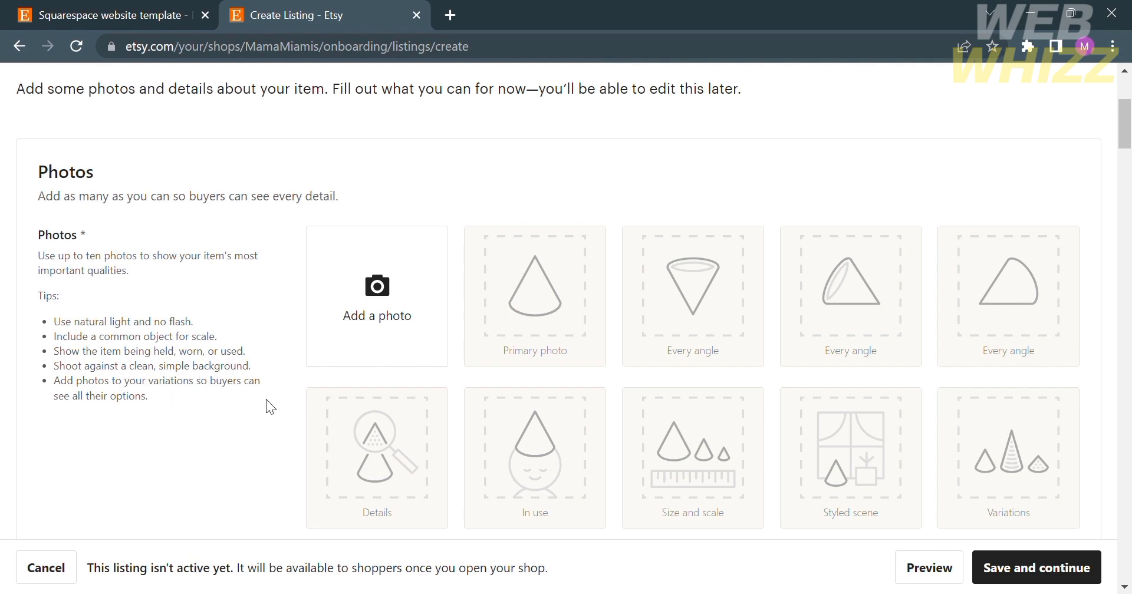
scroll(266, 406, "down", 3)
scroll(266, 401, "down", 5)
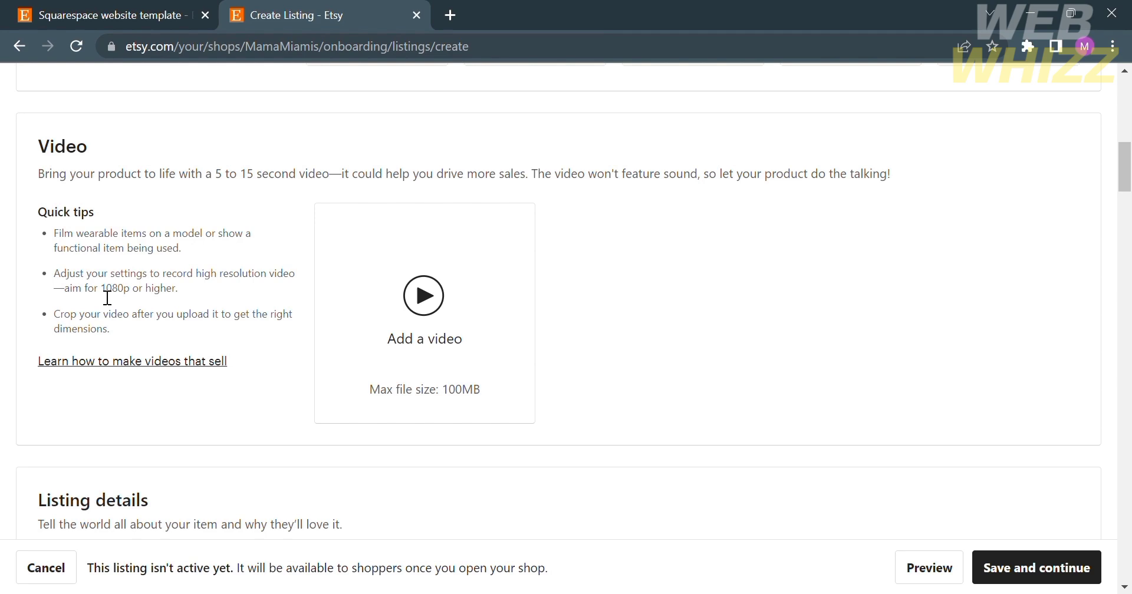
- Enter 'Squarespace Template' as the listing title, fixing the mistyped ending
scroll(107, 297, "down", 3)
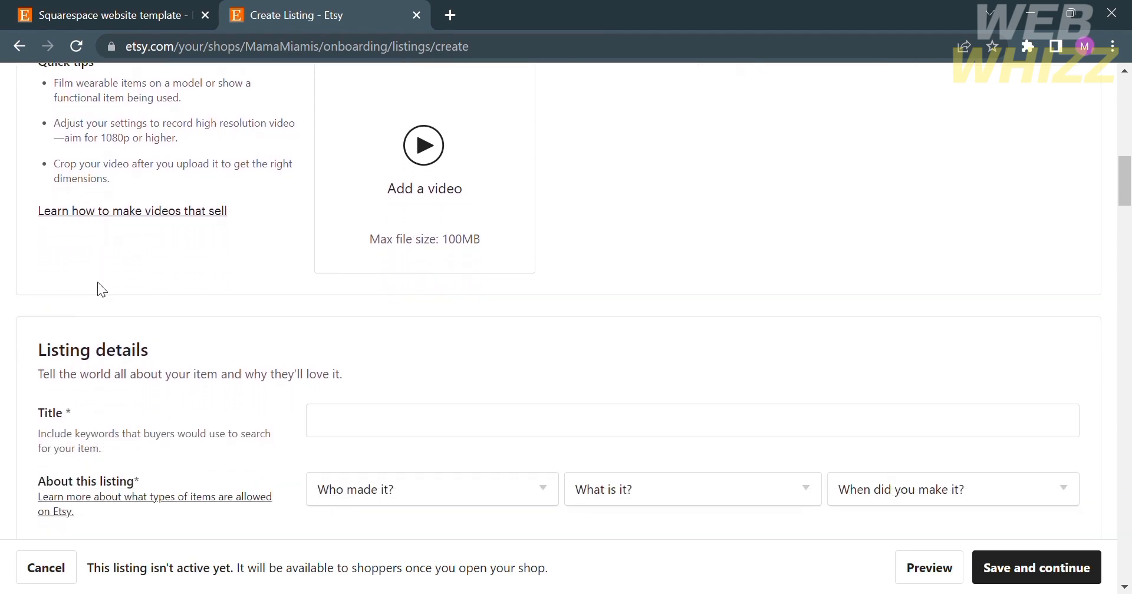
scroll(274, 395, "down", 2)
scroll(275, 396, "down", 4)
scroll(276, 396, "up", 2)
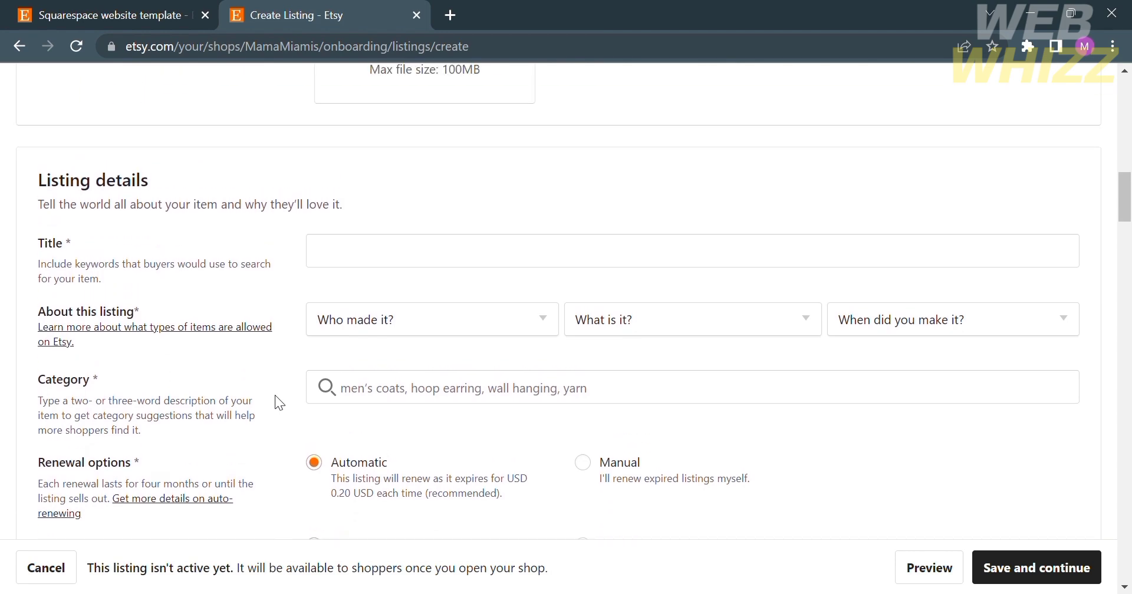
left_click(348, 263)
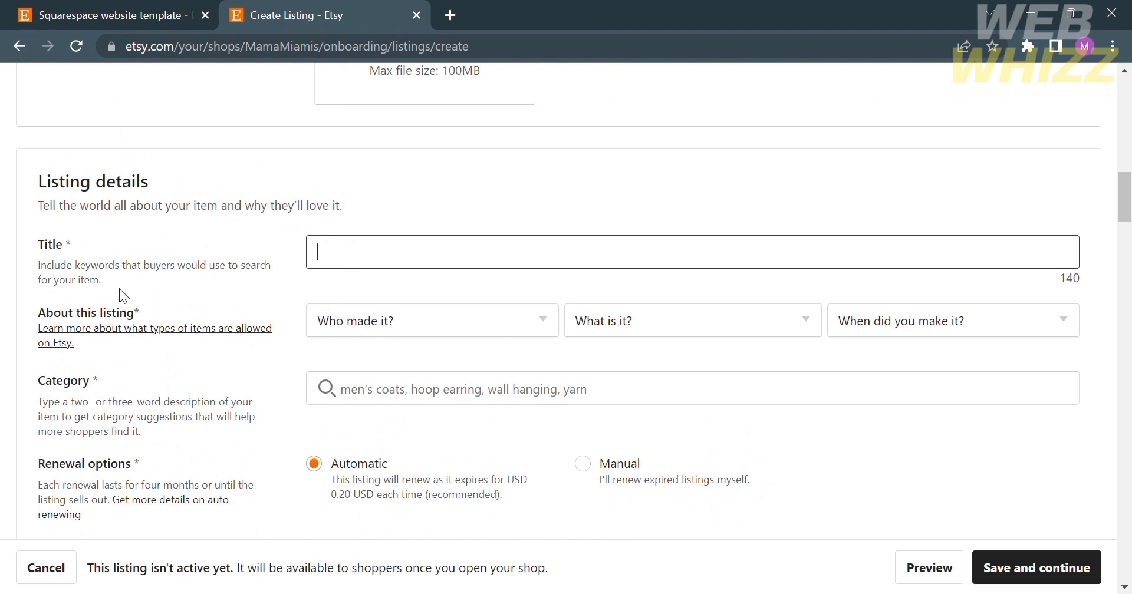
scroll(331, 344, "down", 1)
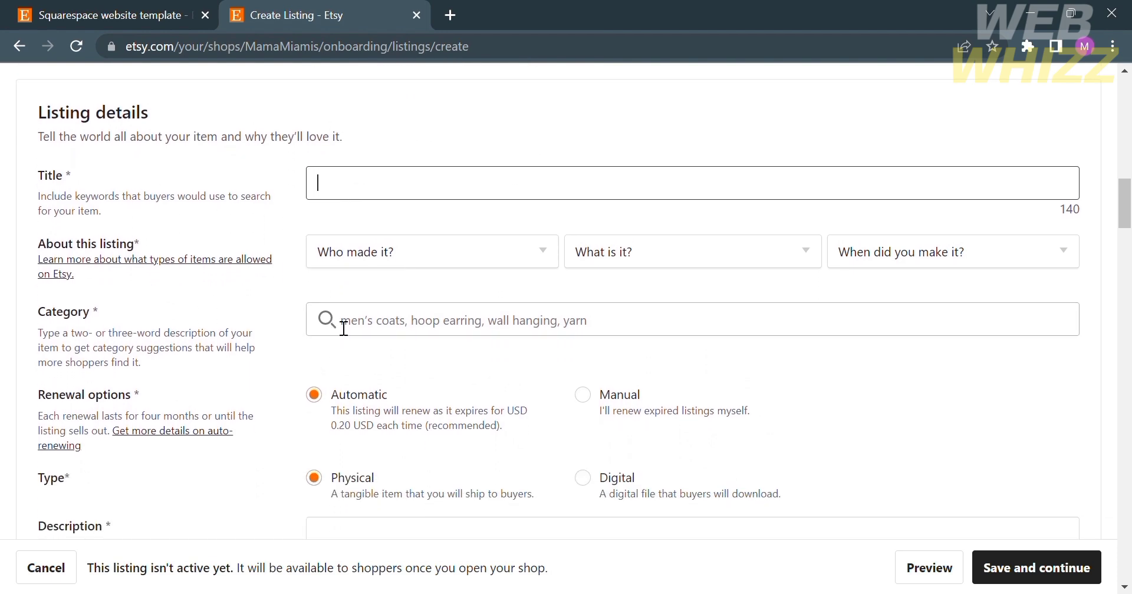
scroll(439, 195, "up", 1)
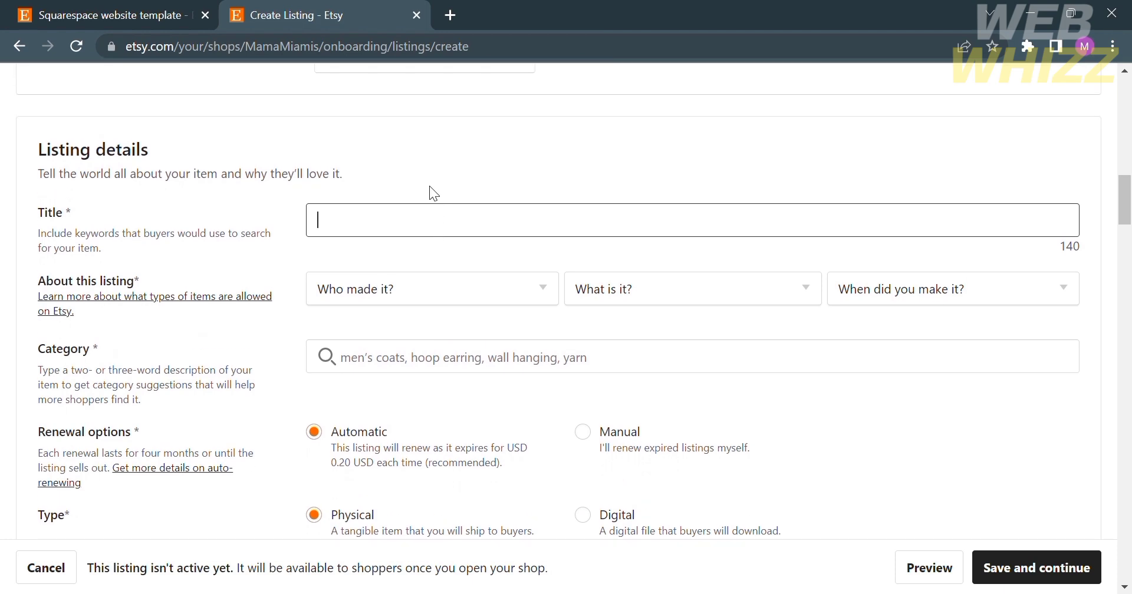
type("Square")
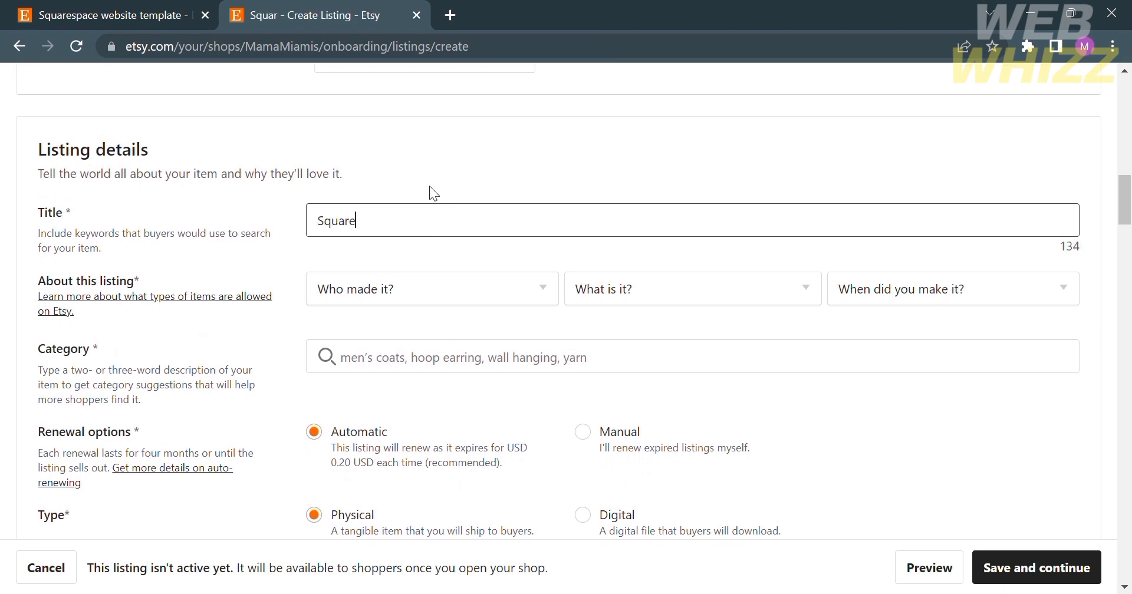
type("space Template")
key("BackSpace")
key("BackSpace")
type("te")
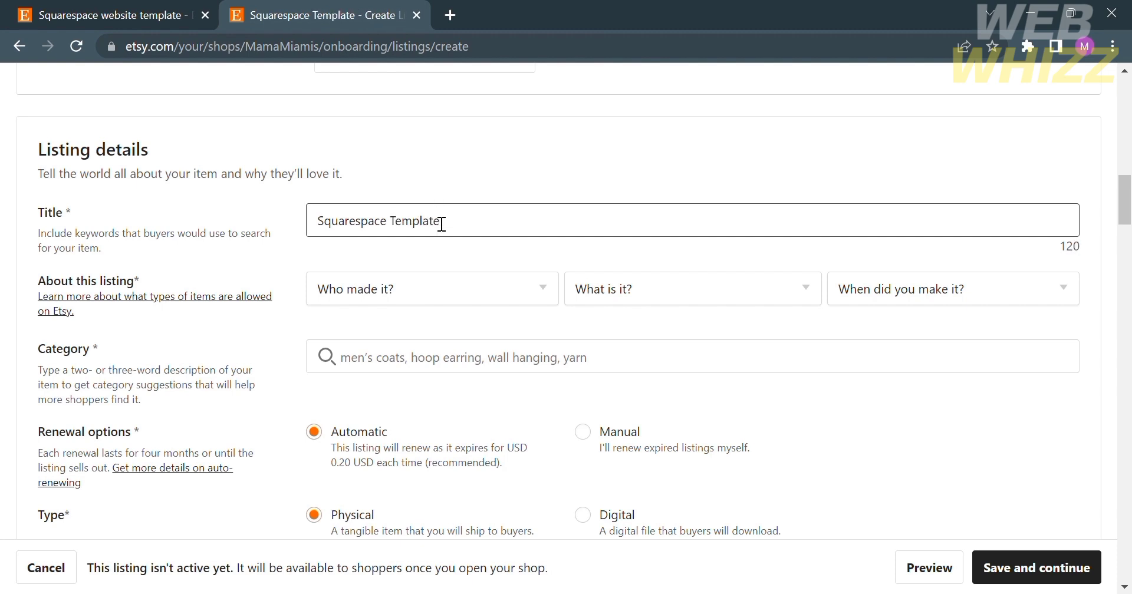
- Answer About this listing with I did, A finished product, and 2020 - 2023
left_click(416, 304)
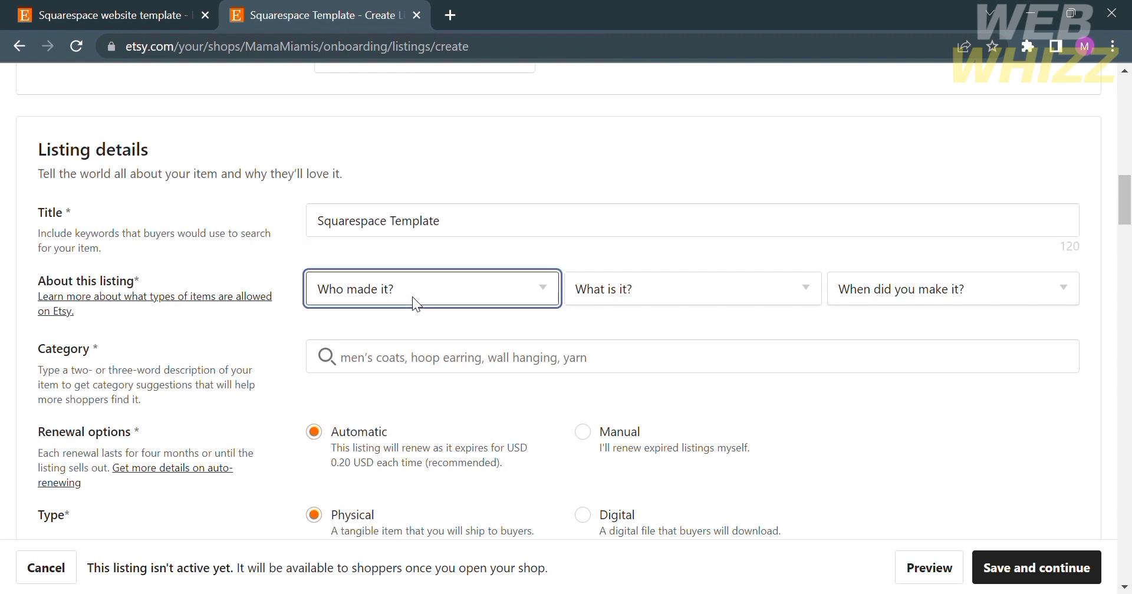
left_click(433, 356)
left_click(654, 290)
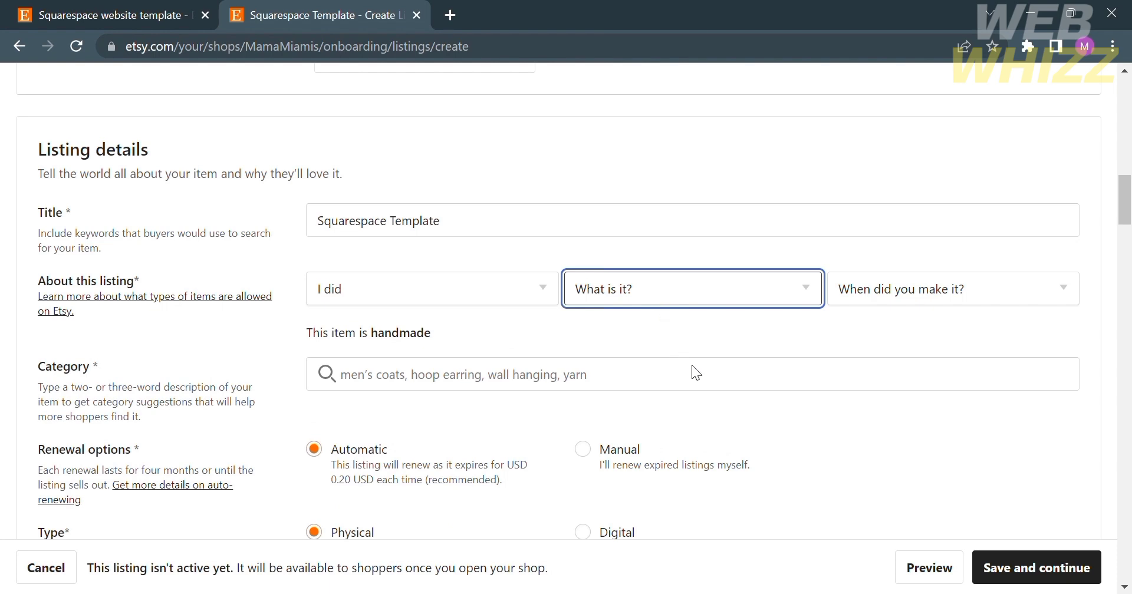
left_click(685, 349)
left_click(882, 293)
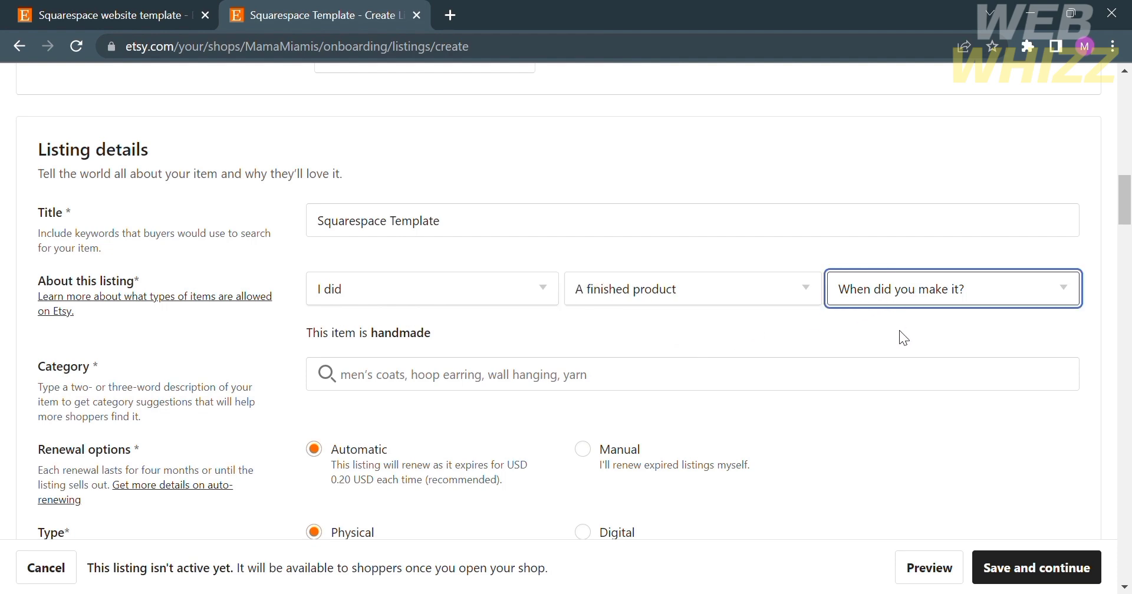
left_click(911, 390)
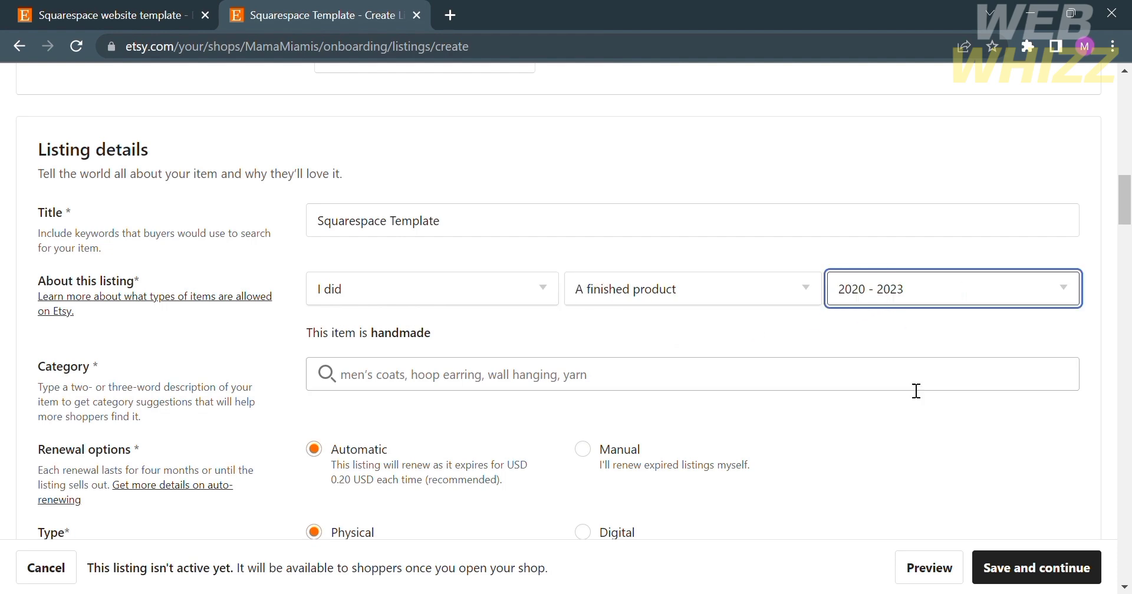
left_click(362, 386)
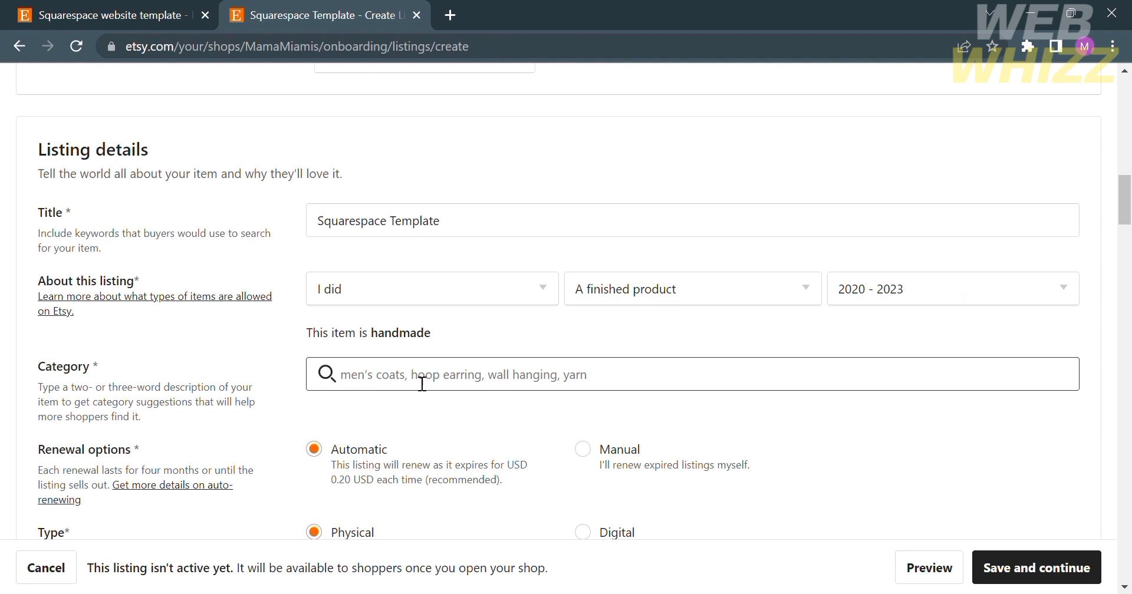
- Search categories for 'squarespace template' and choose Website Templates under Paper & Party Supplies
type("squar")
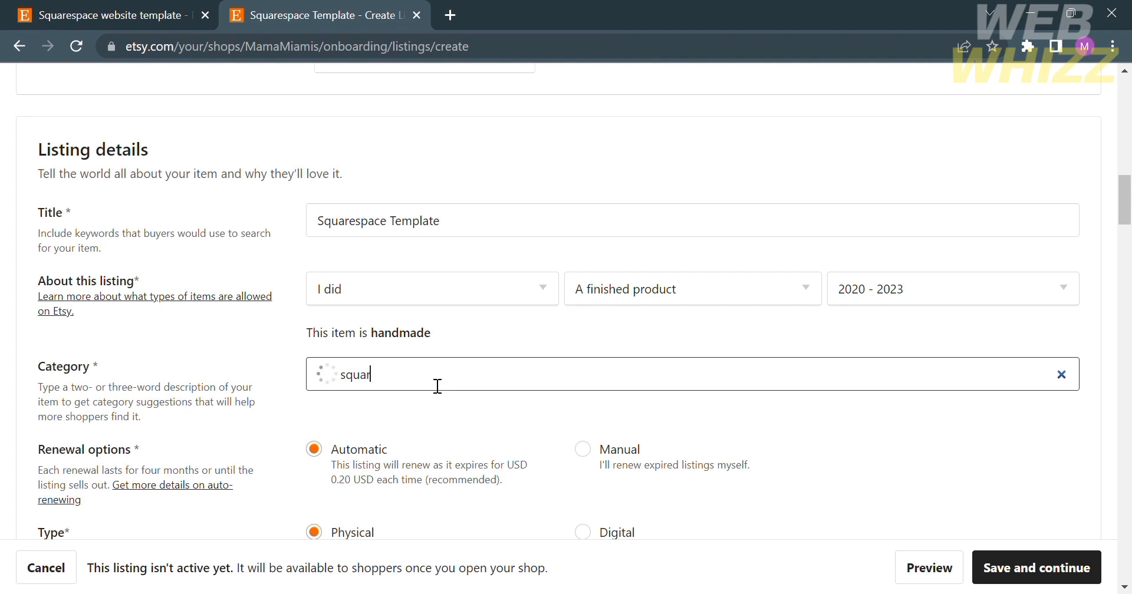
type("espace template")
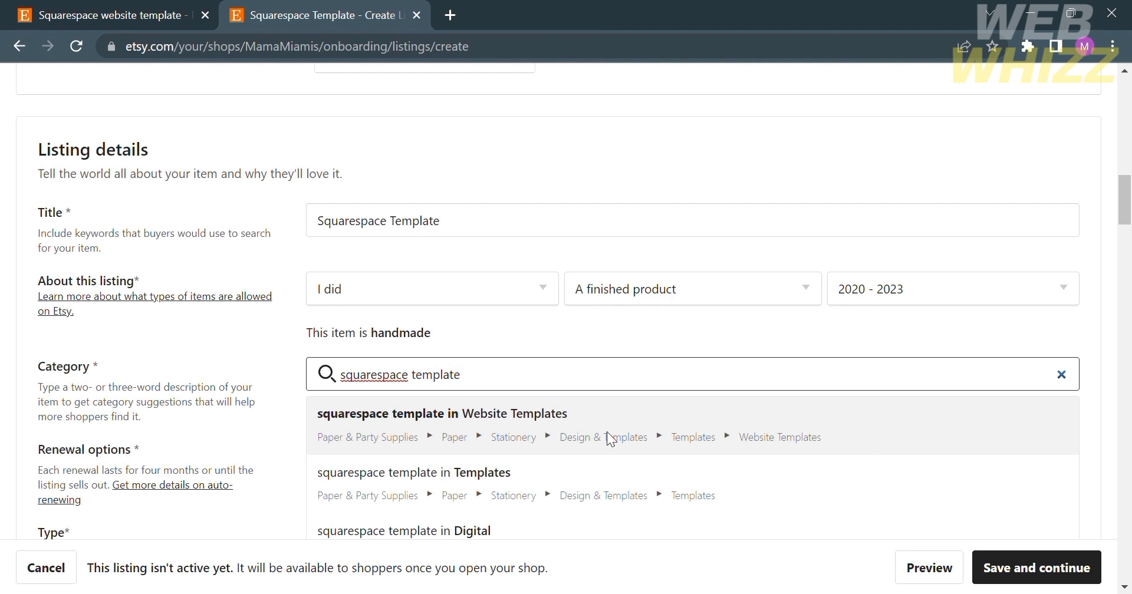
left_click(610, 439)
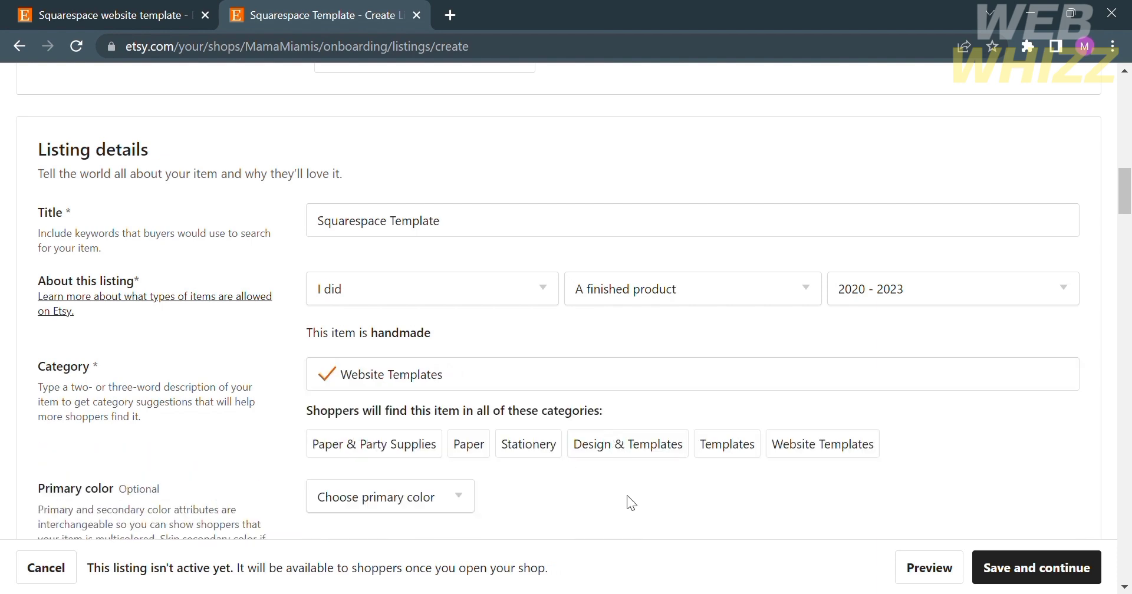
scroll(627, 497, "down", 3)
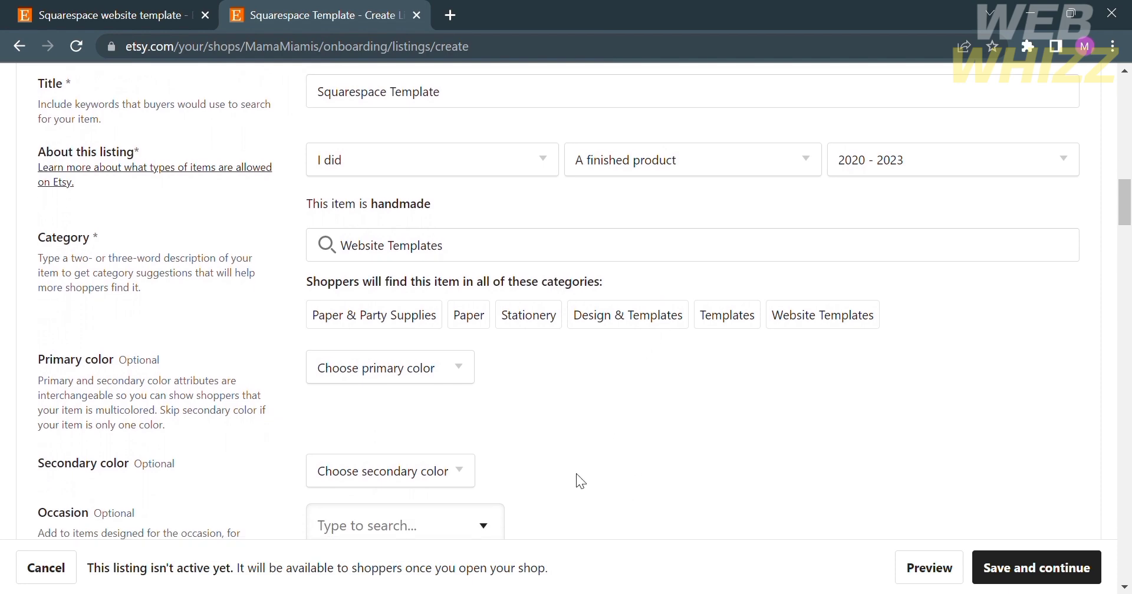
scroll(577, 475, "down", 2)
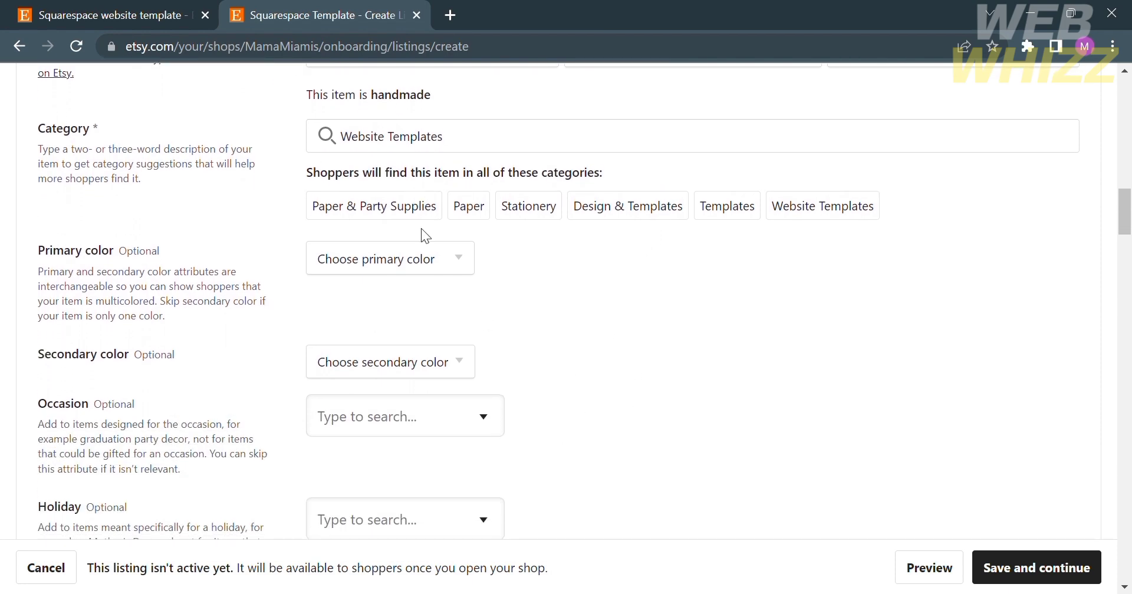
scroll(438, 363, "down", 3)
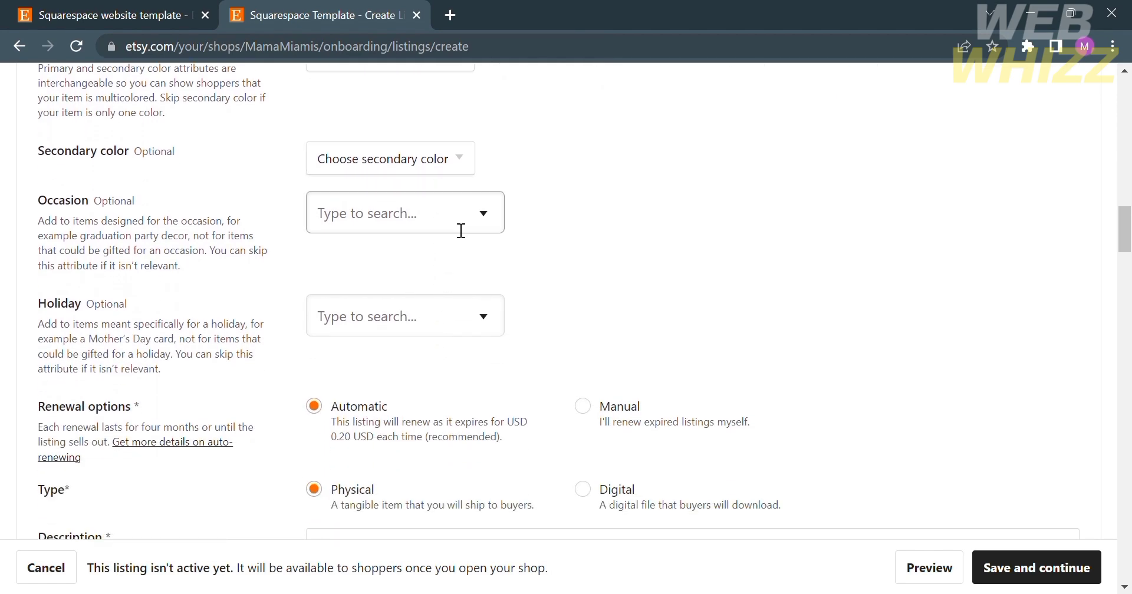
scroll(451, 331, "down", 1)
scroll(450, 331, "down", 1)
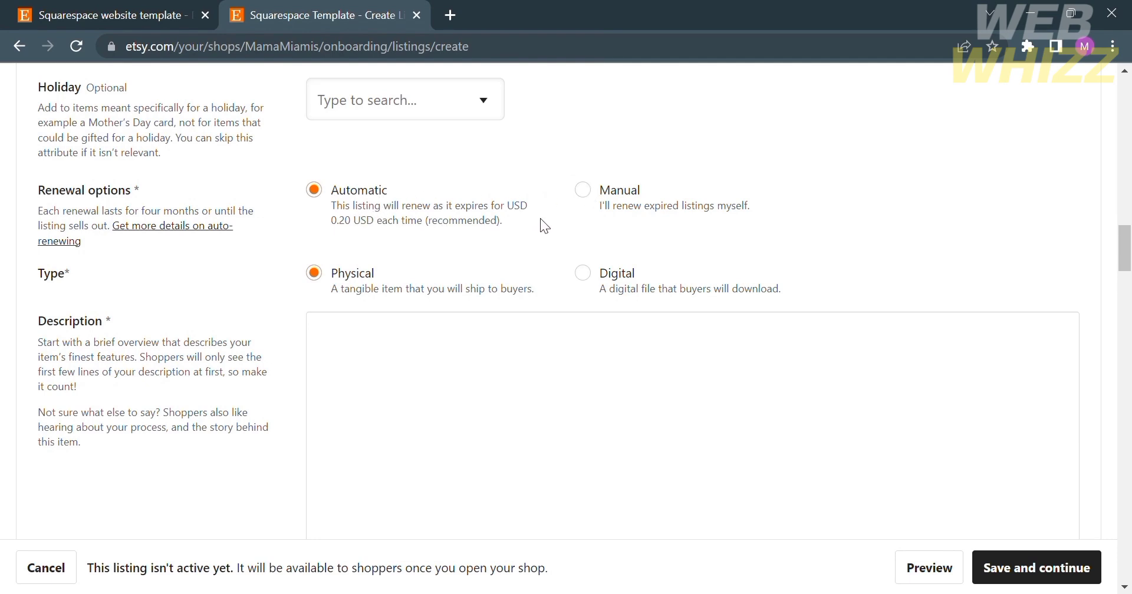
- Switch the listing's renewal to Manual and its type to Digital
left_click(584, 194)
left_click(583, 274)
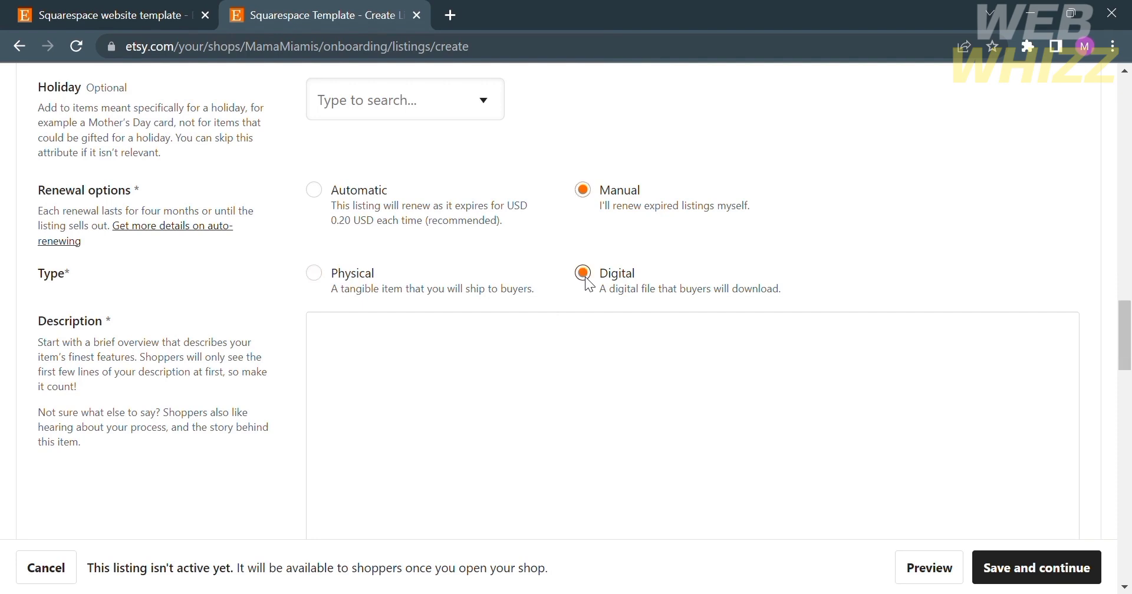
scroll(552, 377, "down", 4)
scroll(553, 377, "up", 3)
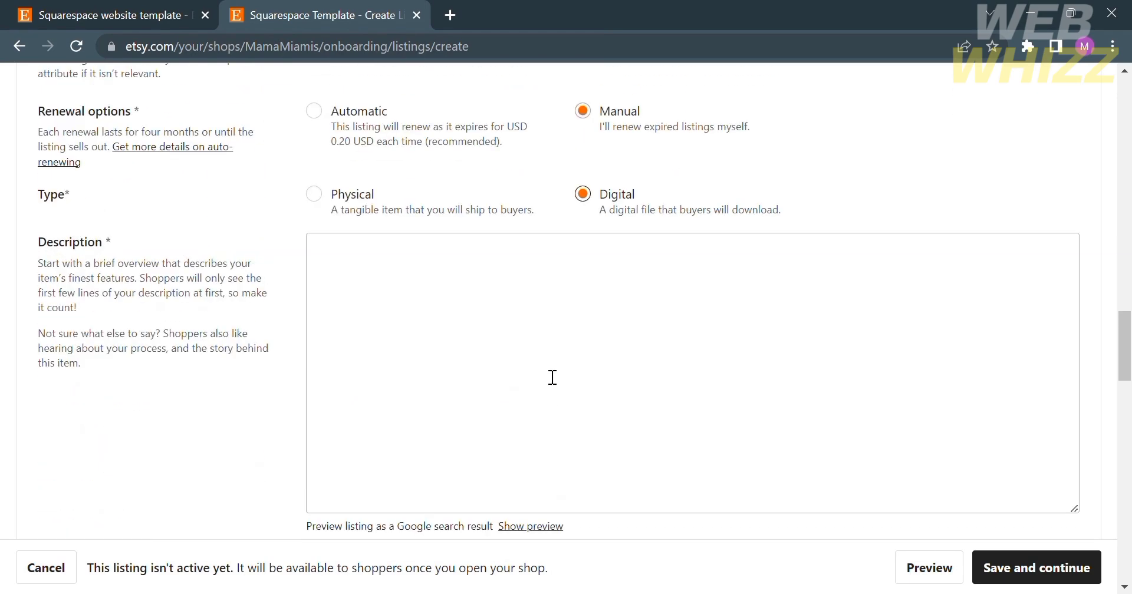
- Place the cursor in the still-empty Description box and move further down the form
left_click(506, 293)
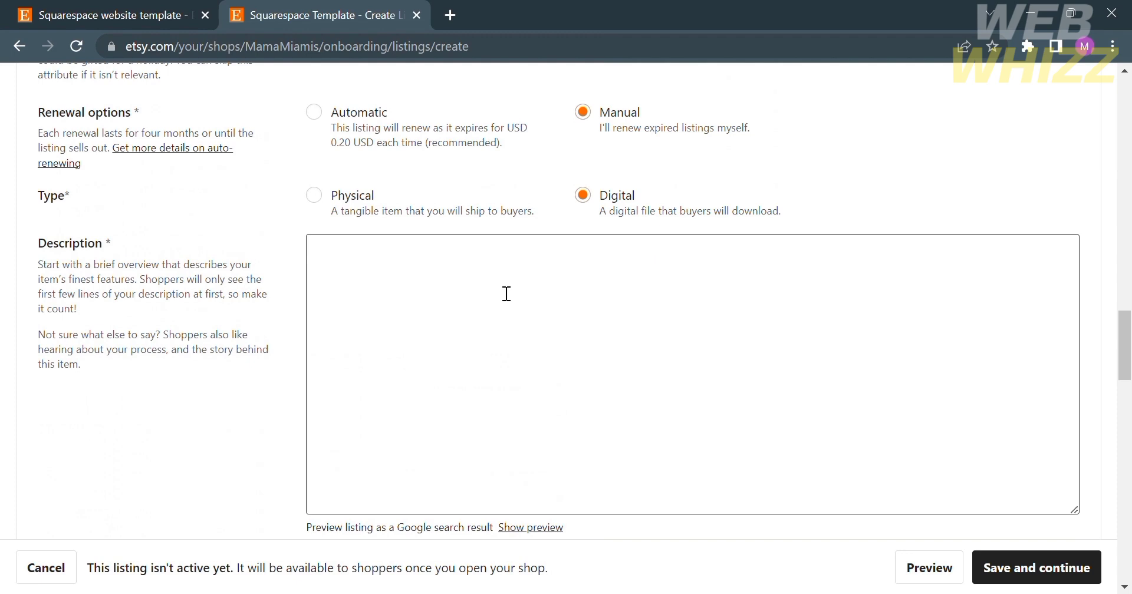
scroll(506, 294, "down", 1)
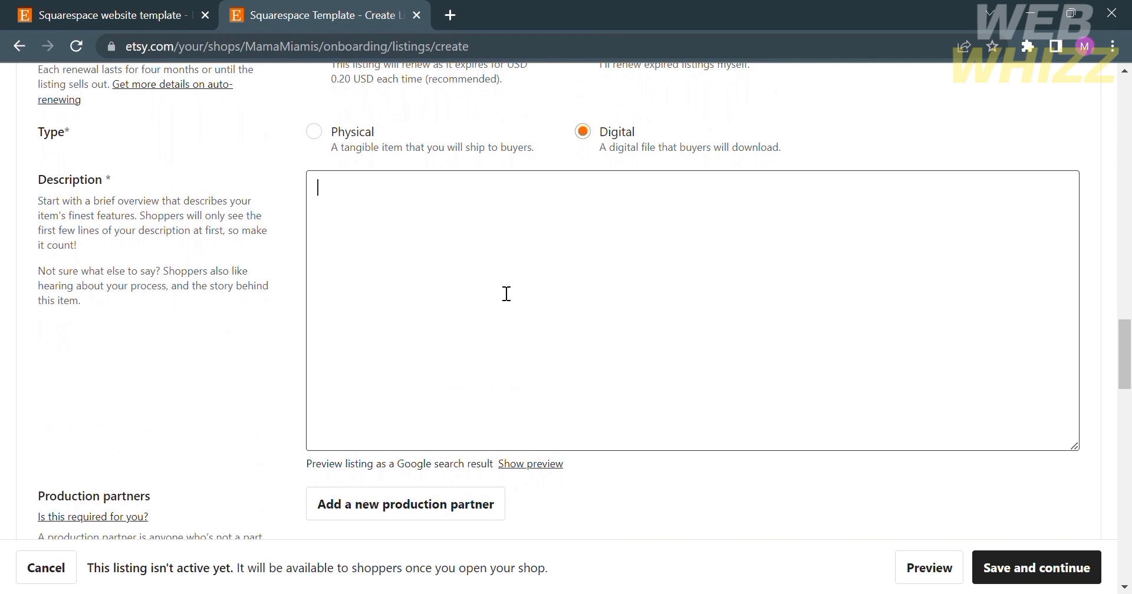
scroll(506, 293, "down", 3)
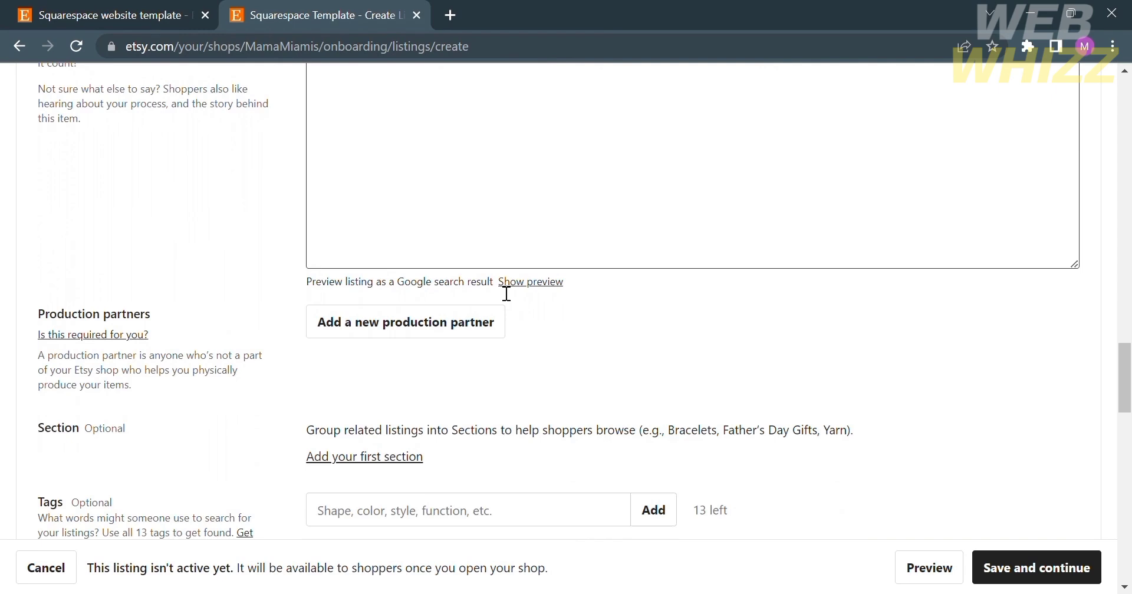
scroll(506, 293, "down", 3)
scroll(447, 250, "down", 3)
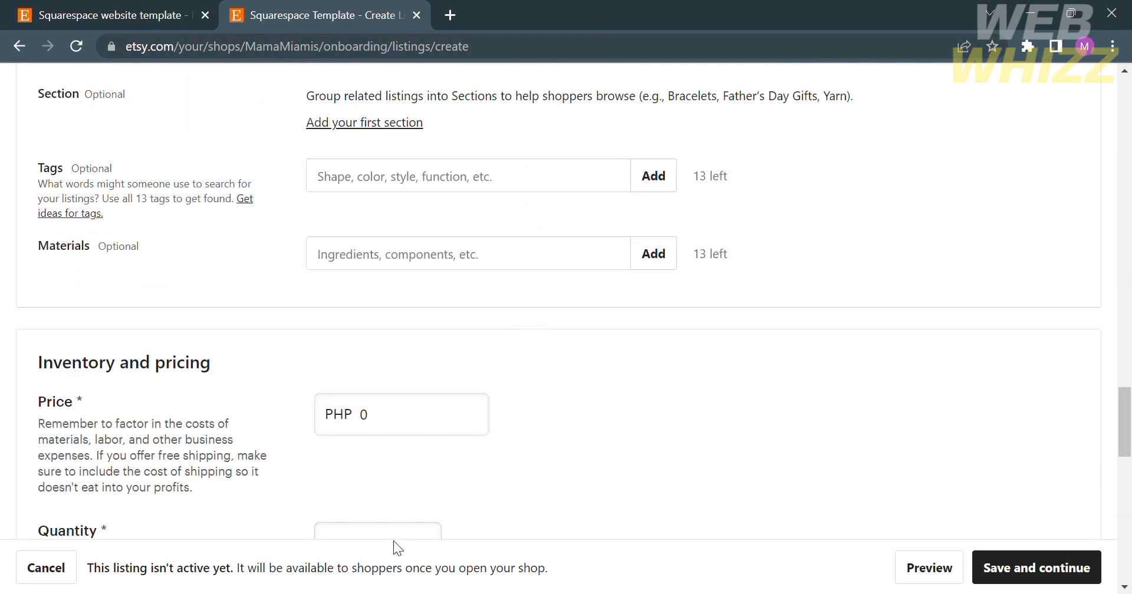
- Replace the price with 5,000 (PHP 5,000.00) and enter 40 as the quantity
scroll(393, 540, "down", 3)
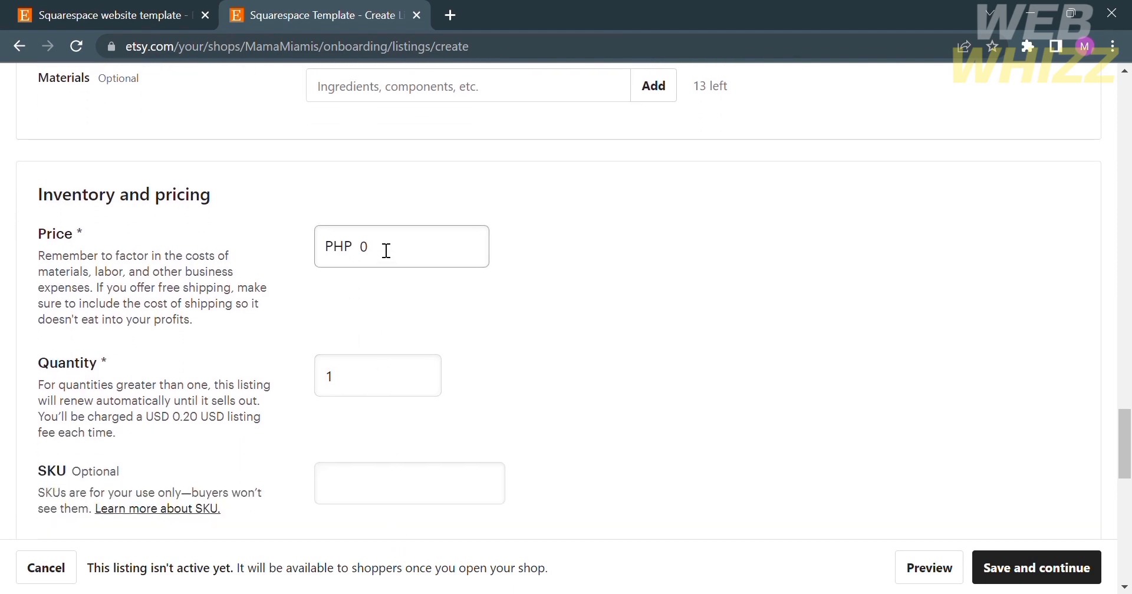
left_click(386, 255)
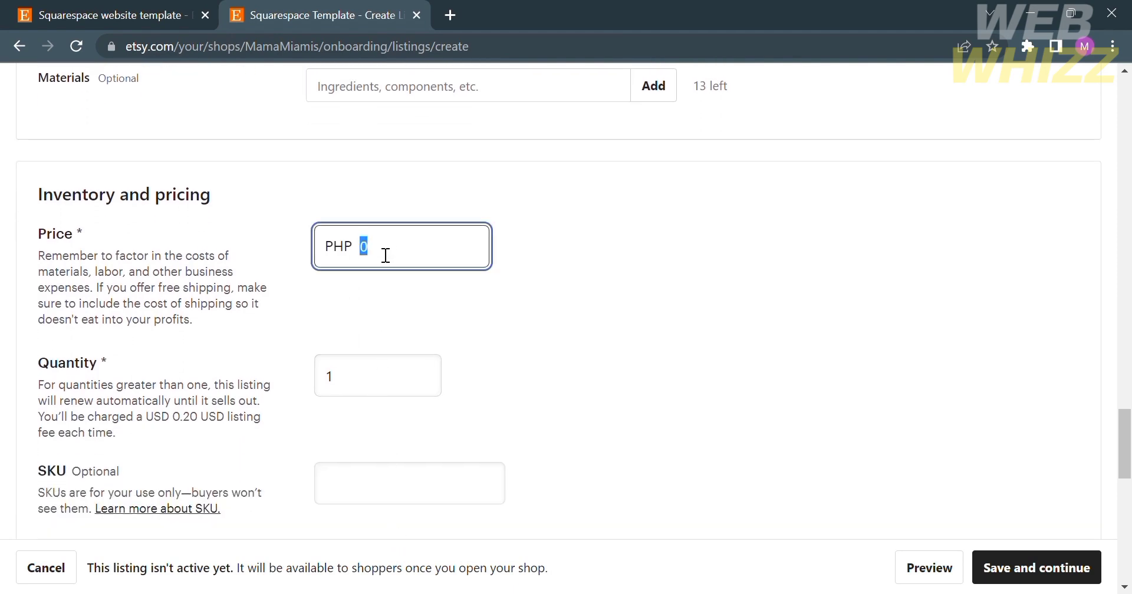
type("5,00")
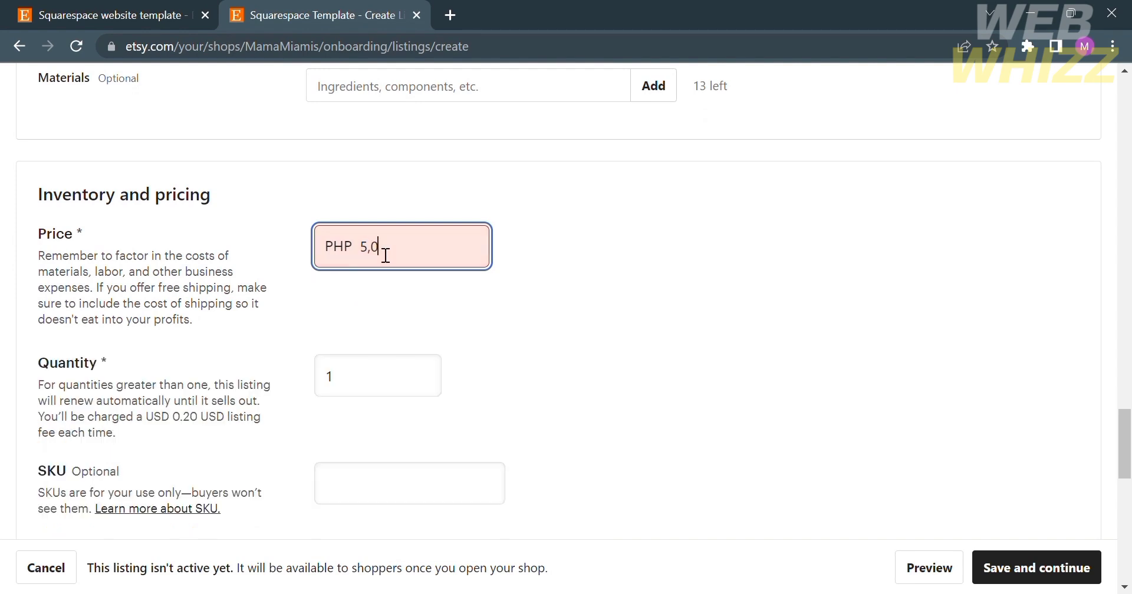
type("0")
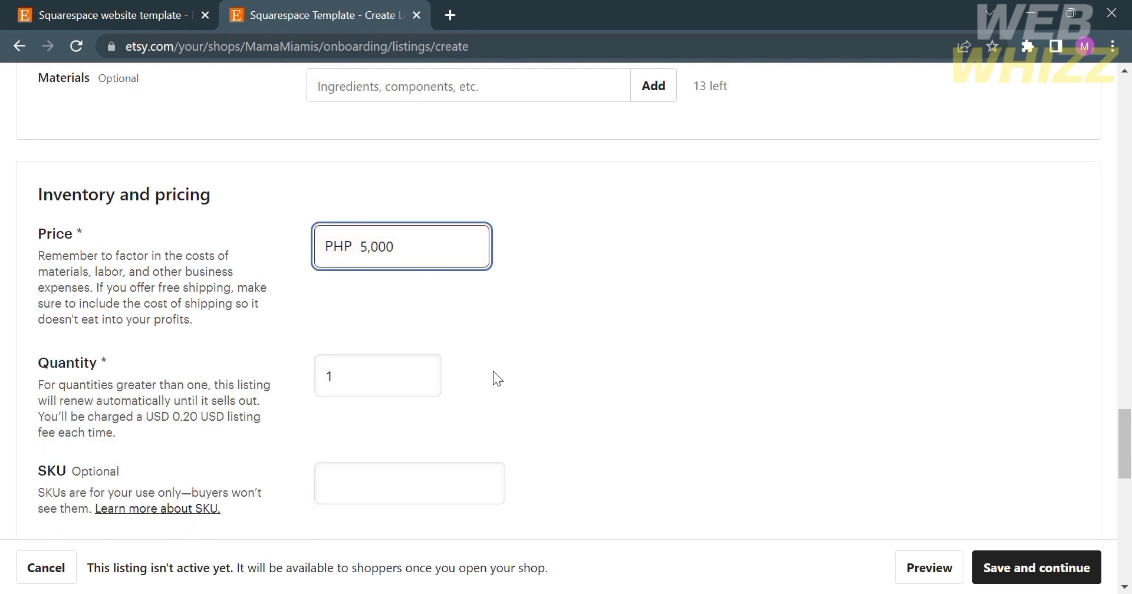
left_click(395, 392)
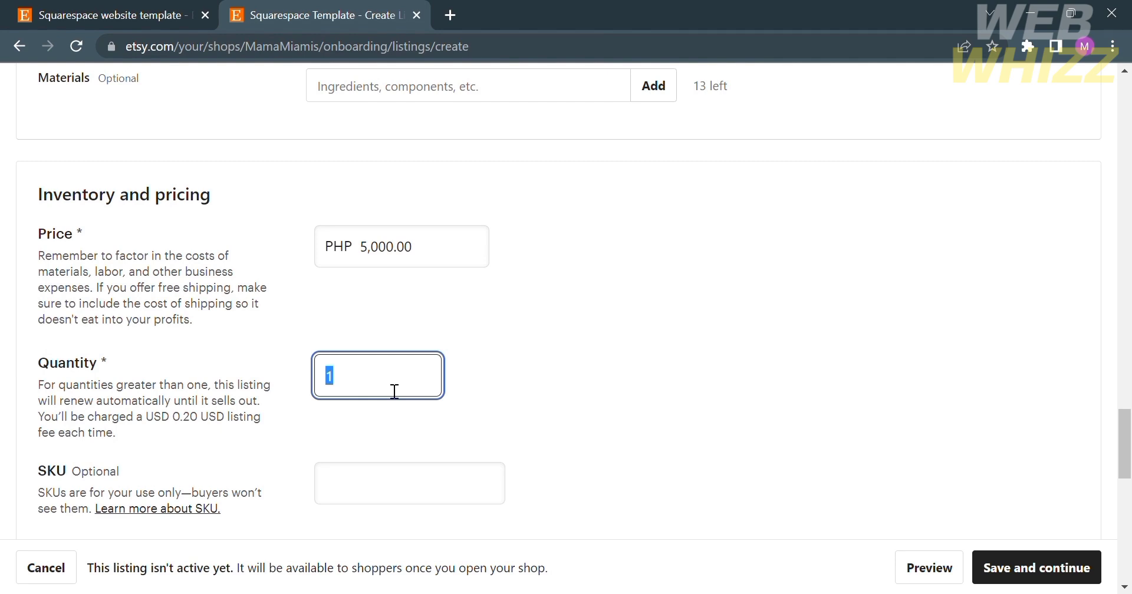
type("40")
scroll(394, 392, "down", 3)
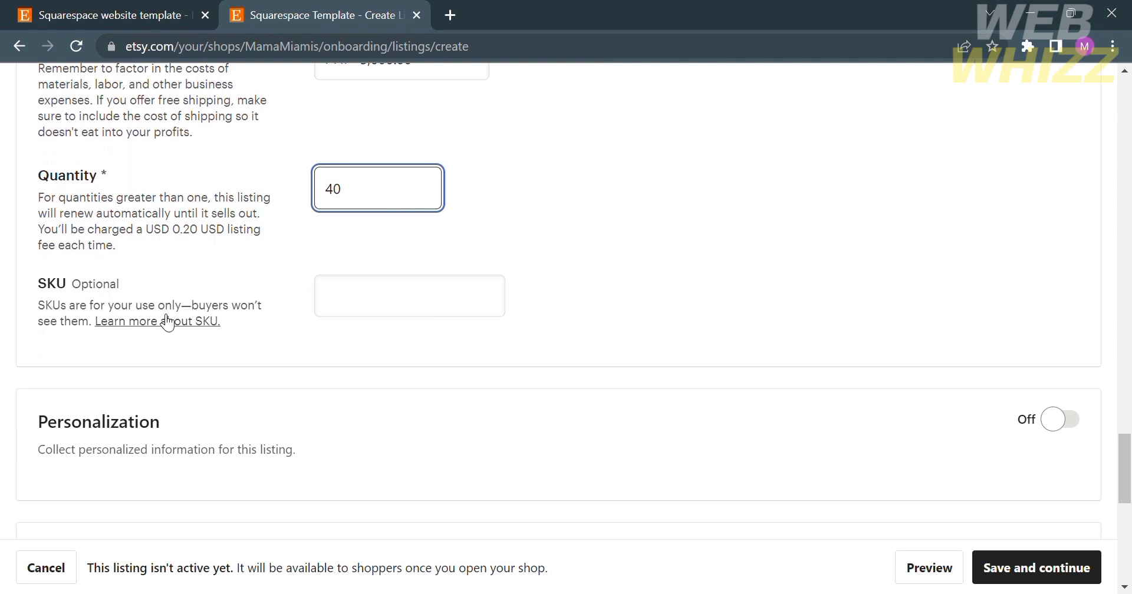
scroll(389, 411, "down", 2)
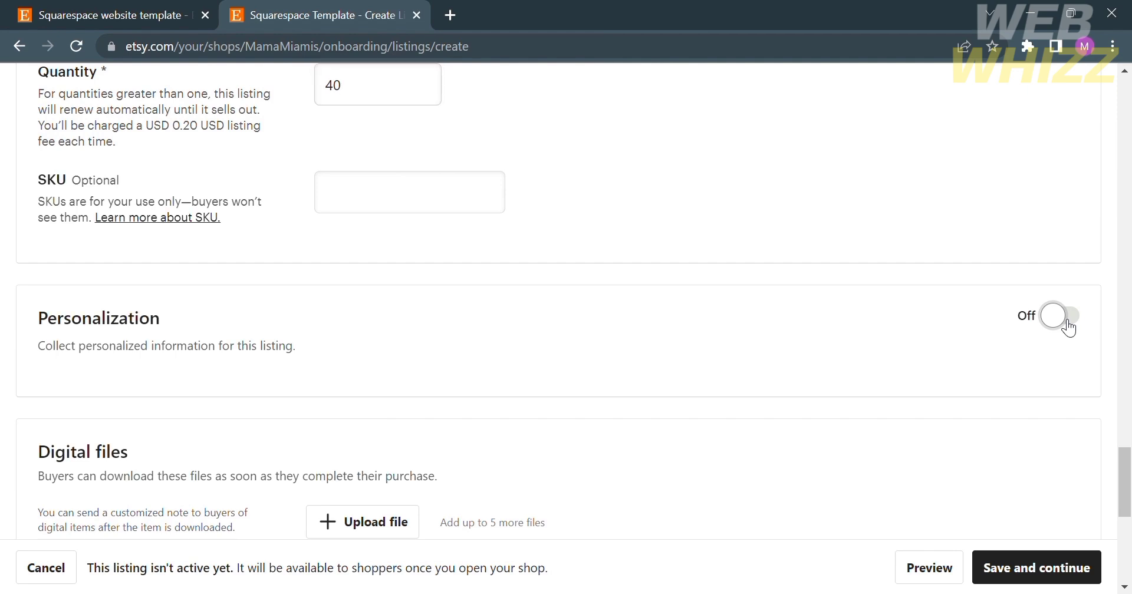
left_click(1068, 328)
left_click(1069, 328)
scroll(832, 360, "down", 4)
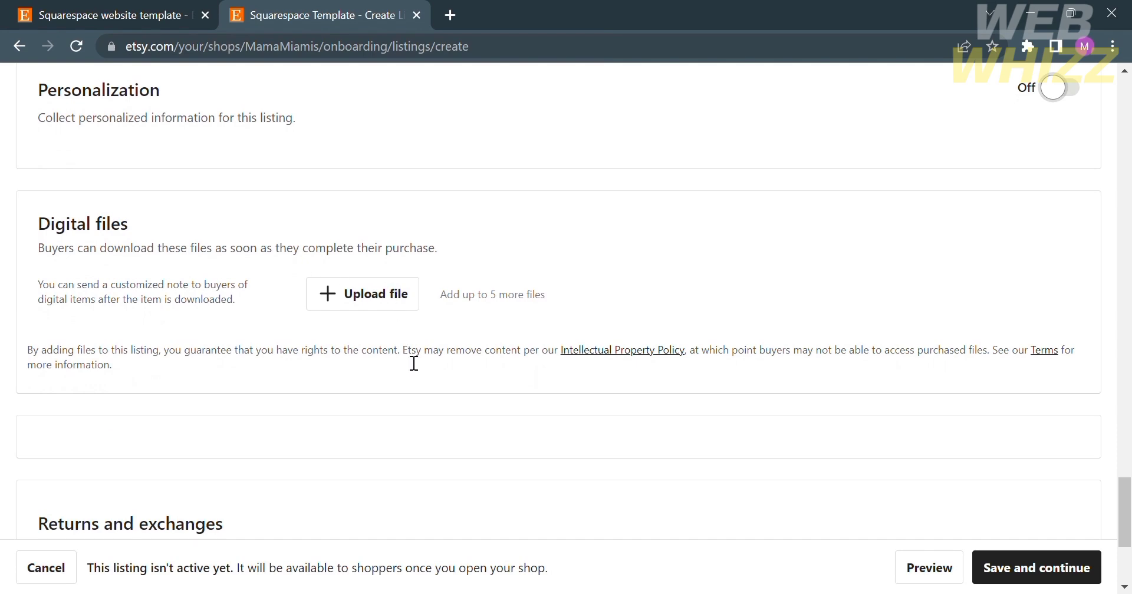
scroll(413, 363, "down", 4)
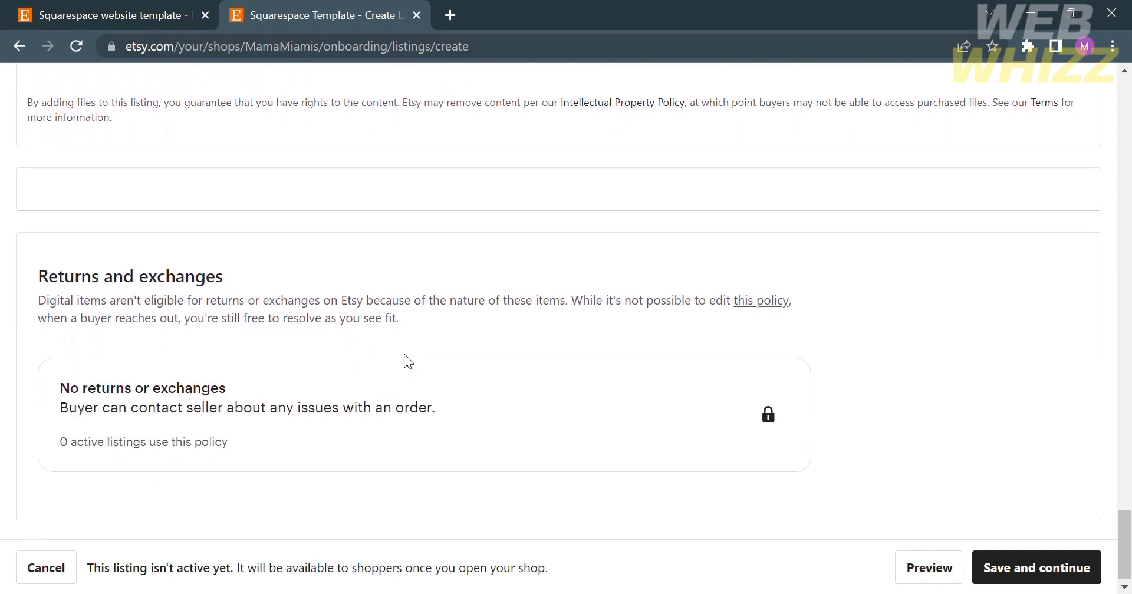
scroll(405, 354, "up", 2)
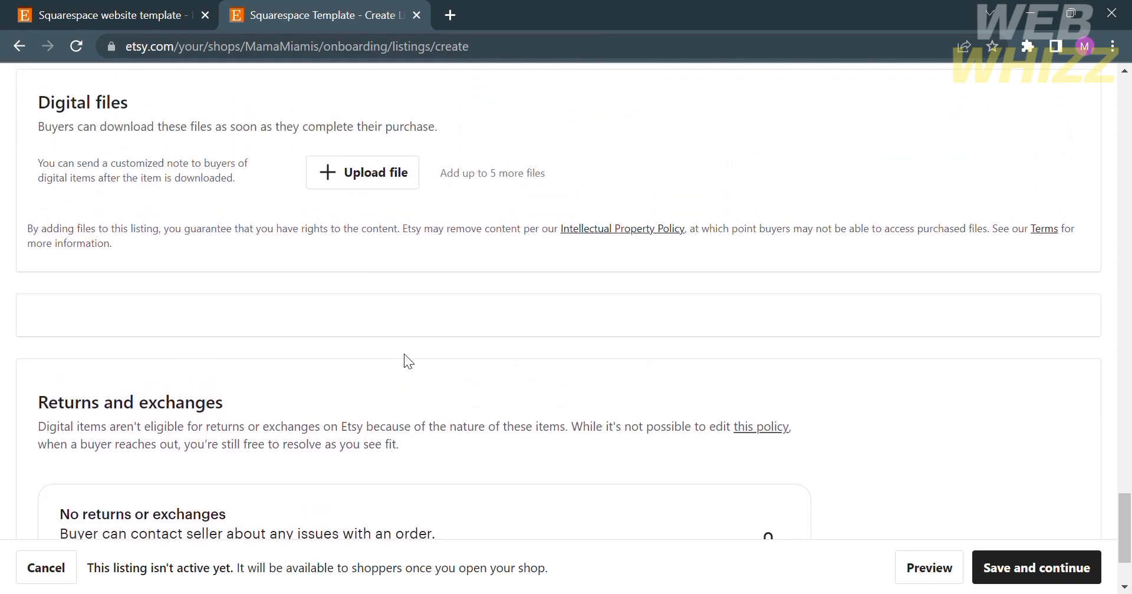
scroll(404, 353, "up", 20)
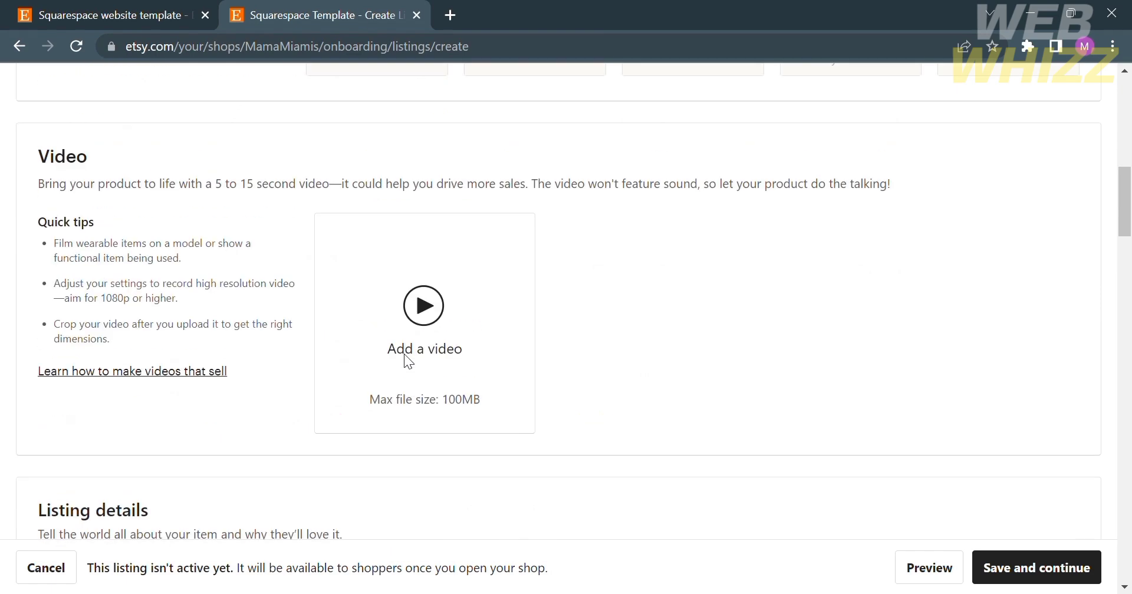
scroll(404, 353, "up", 15)
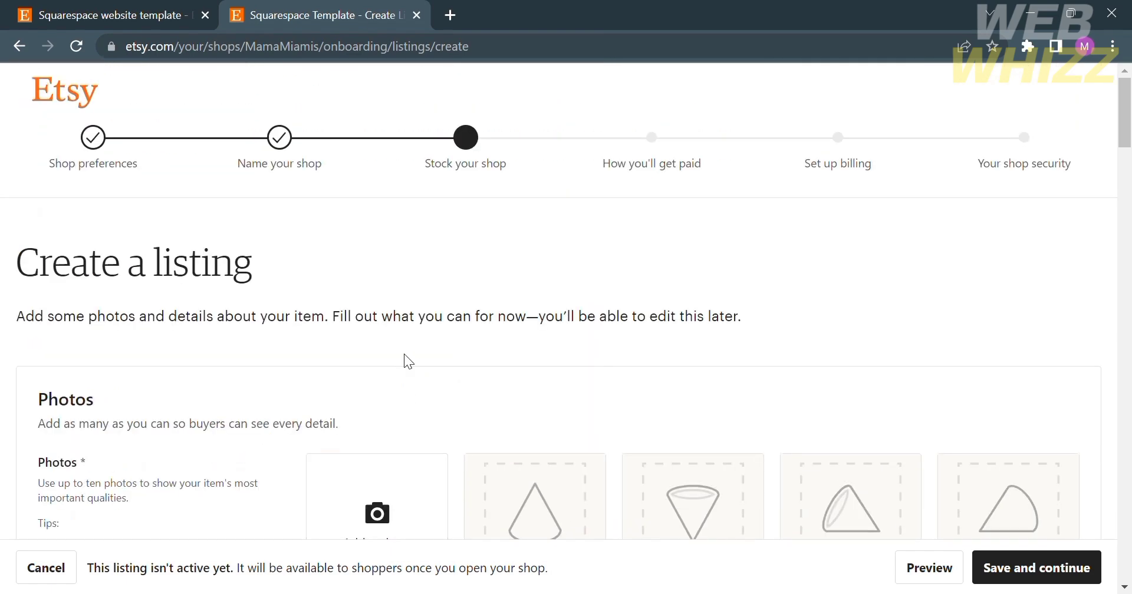